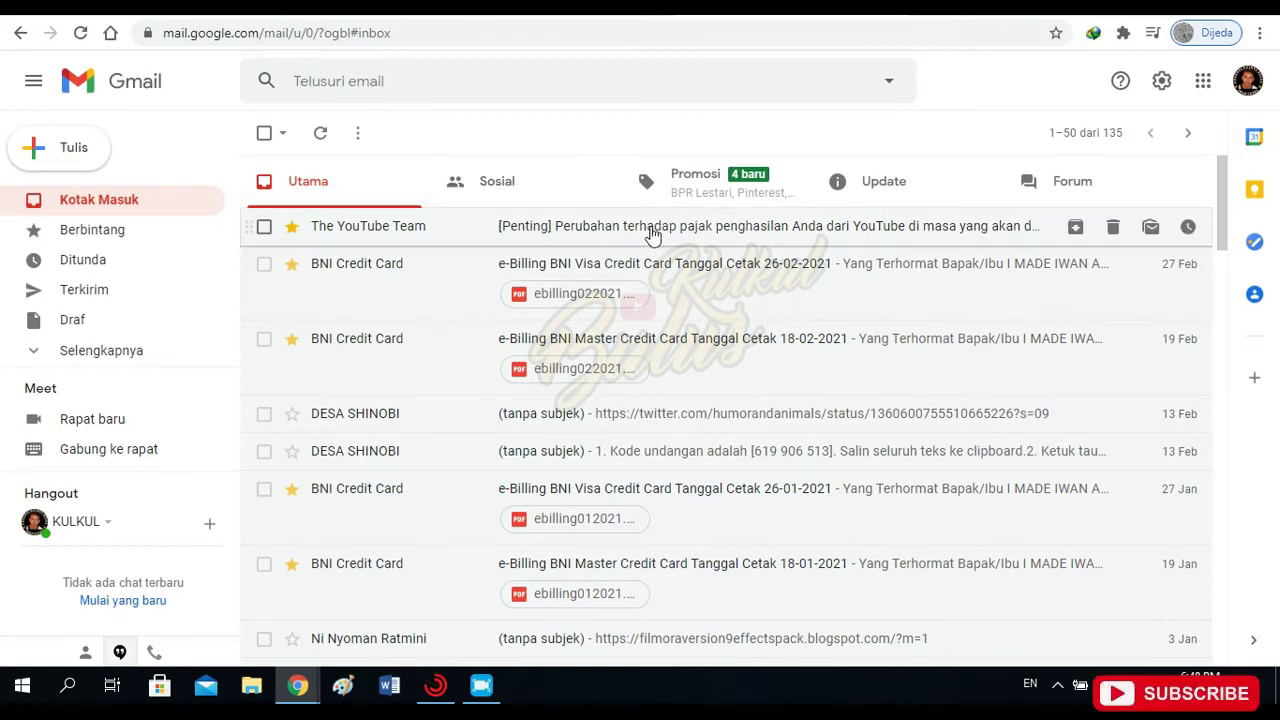
Open the YouTube Team [Penting] income-tax email and read down to 'Mengapa peraturan ini diberlakukan?'.
left_click(685, 237)
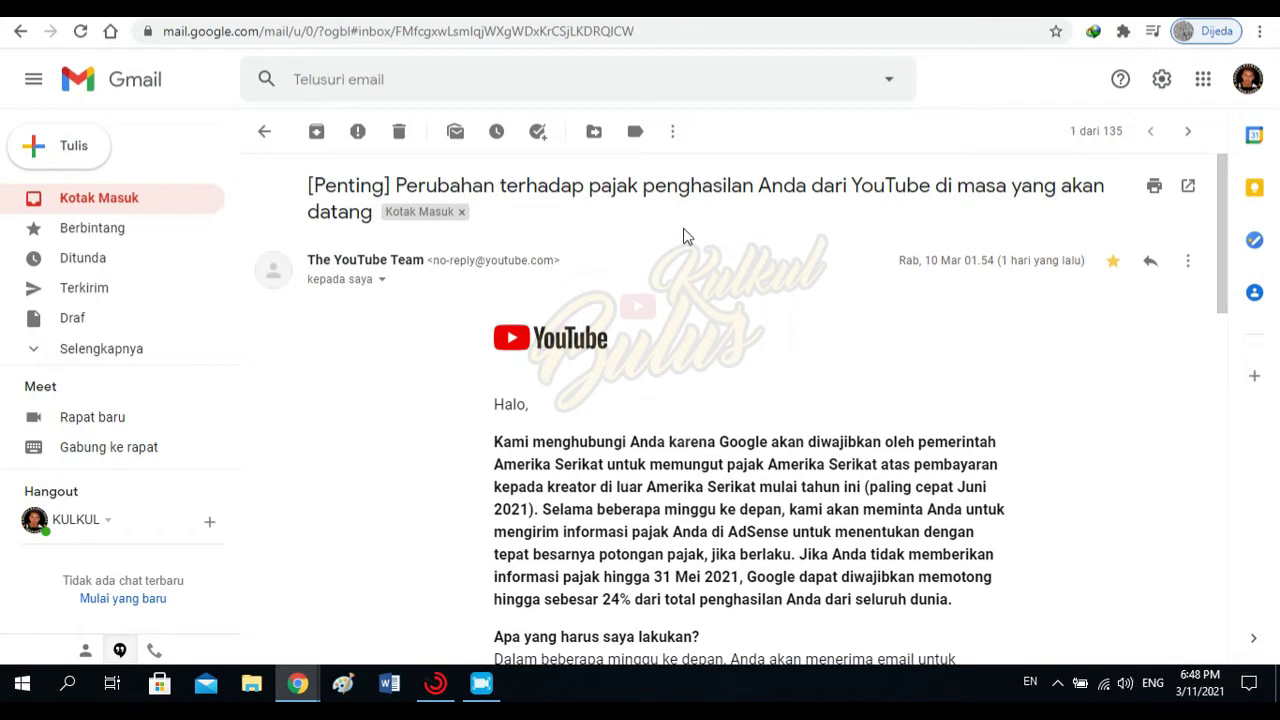
scroll(685, 237, "down", 3)
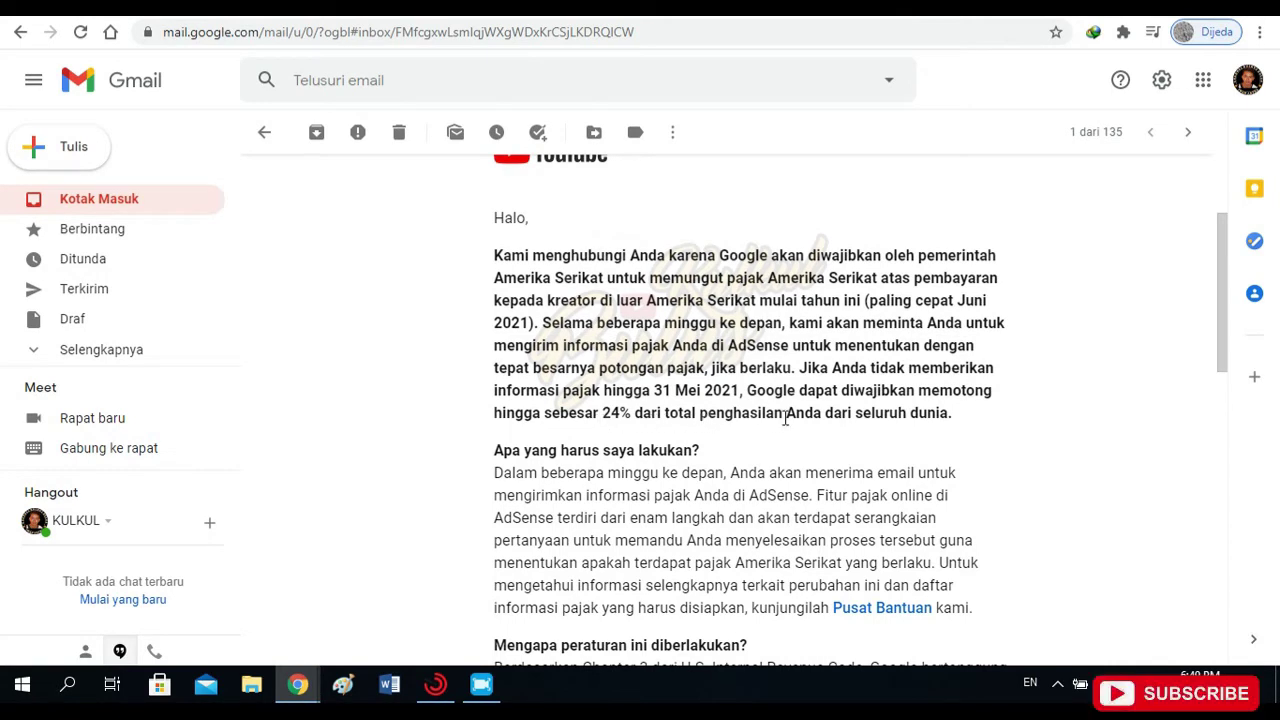
scroll(786, 418, "down", 3)
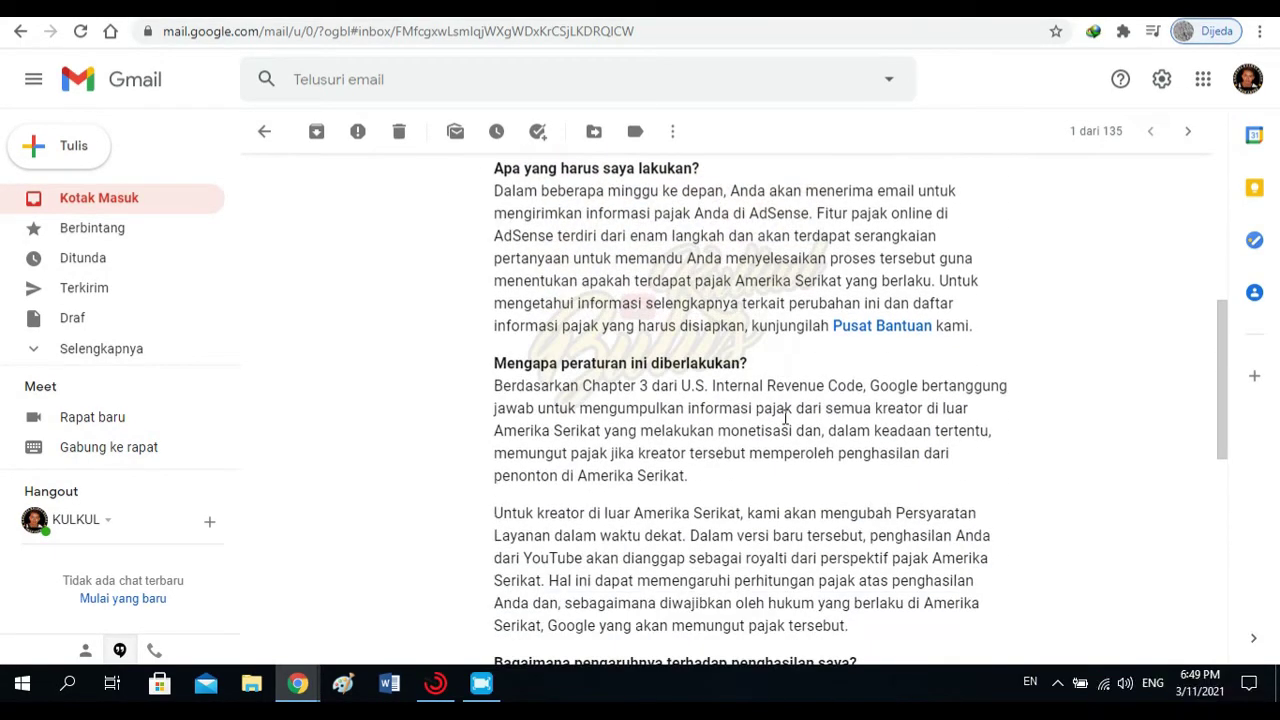
scroll(786, 418, "up", 1)
scroll(622, 394, "up", 2)
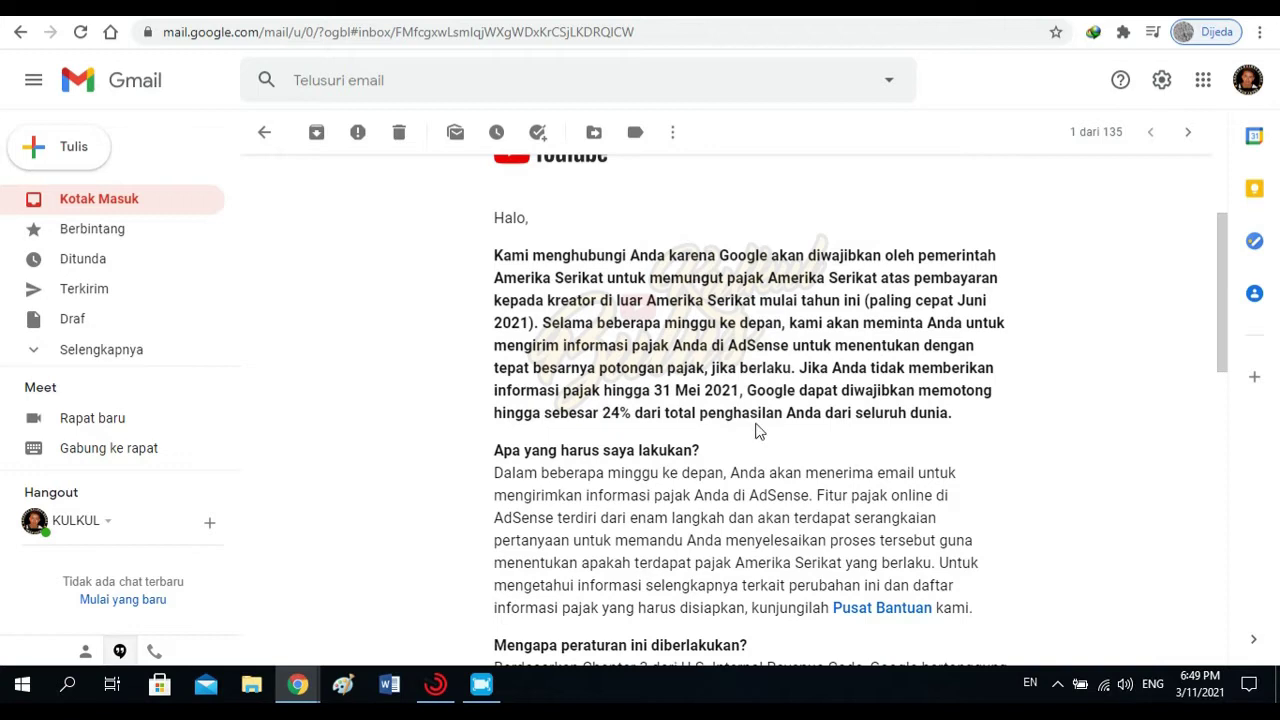
scroll(778, 422, "down", 2)
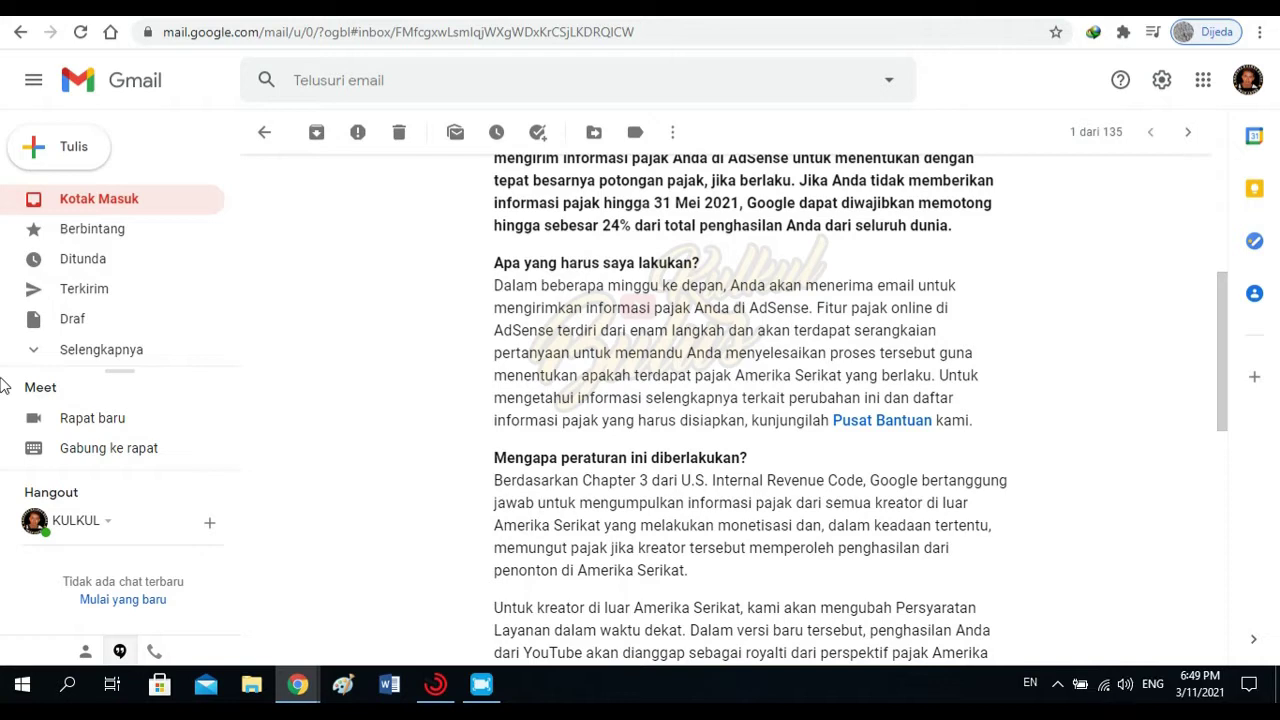
scroll(690, 383, "down", 1)
scroll(690, 383, "down", 1)
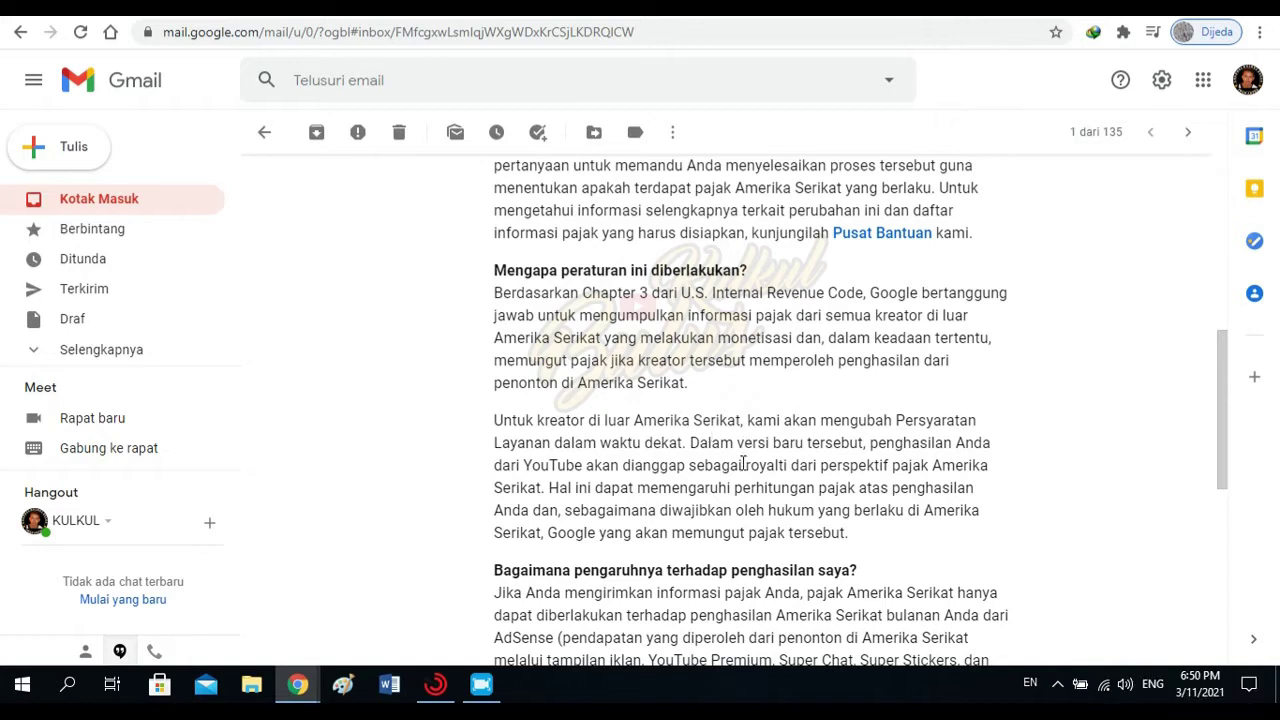
scroll(806, 402, "down", 2)
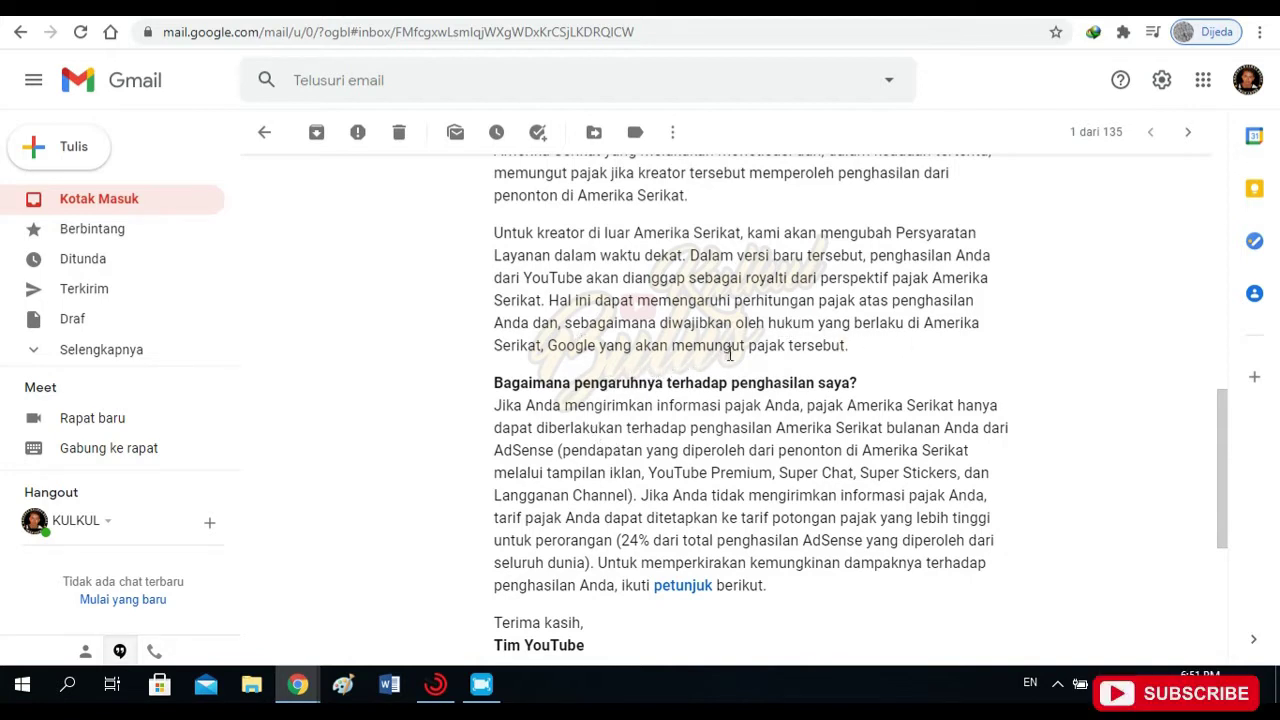
scroll(808, 376, "down", 3)
scroll(810, 376, "up", 2)
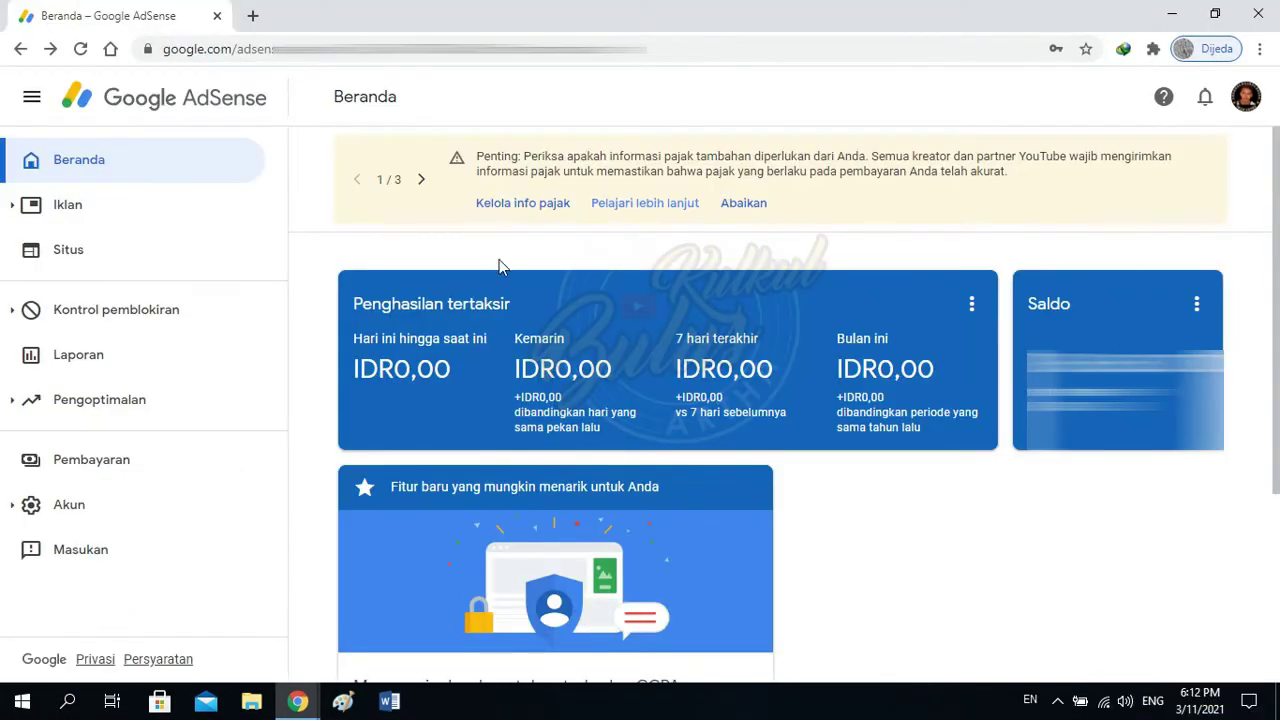
Go to Kelola info pajak from the yellow tax notice on the AdSense home page.
left_click(528, 212)
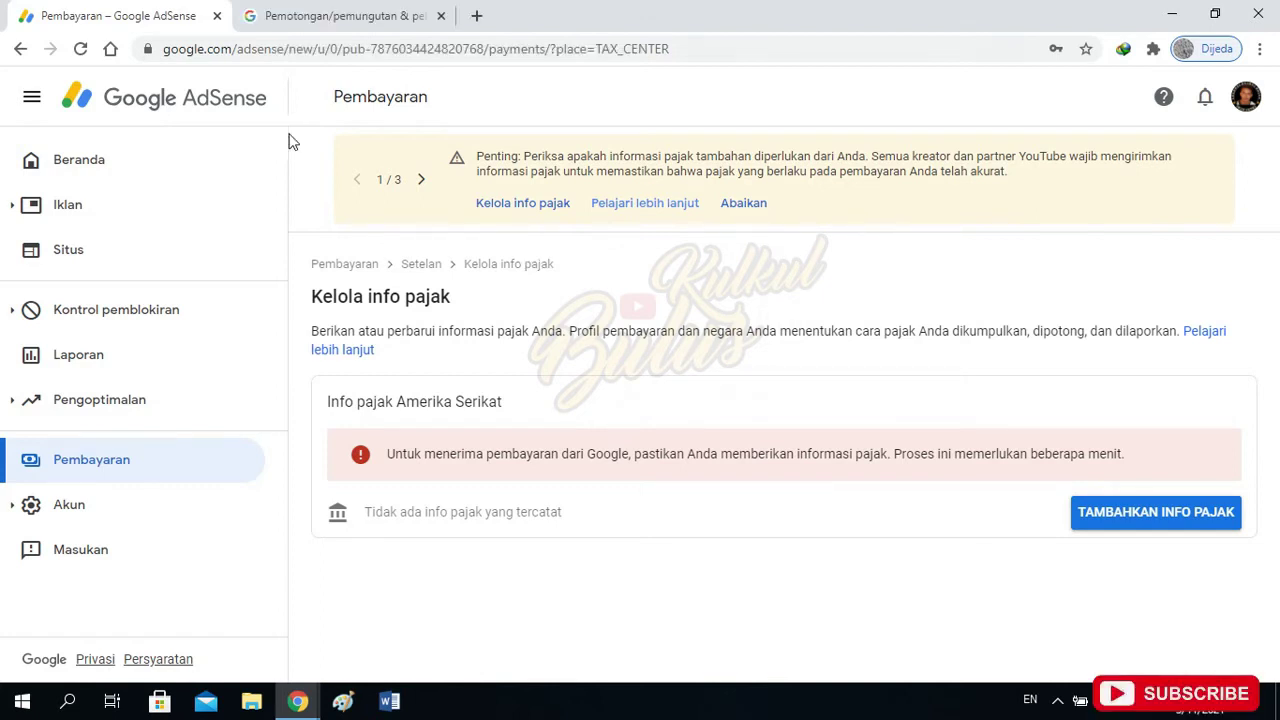
Start adding US tax info with TAMBAHKAN INFO PAJAK.
left_click(1115, 520)
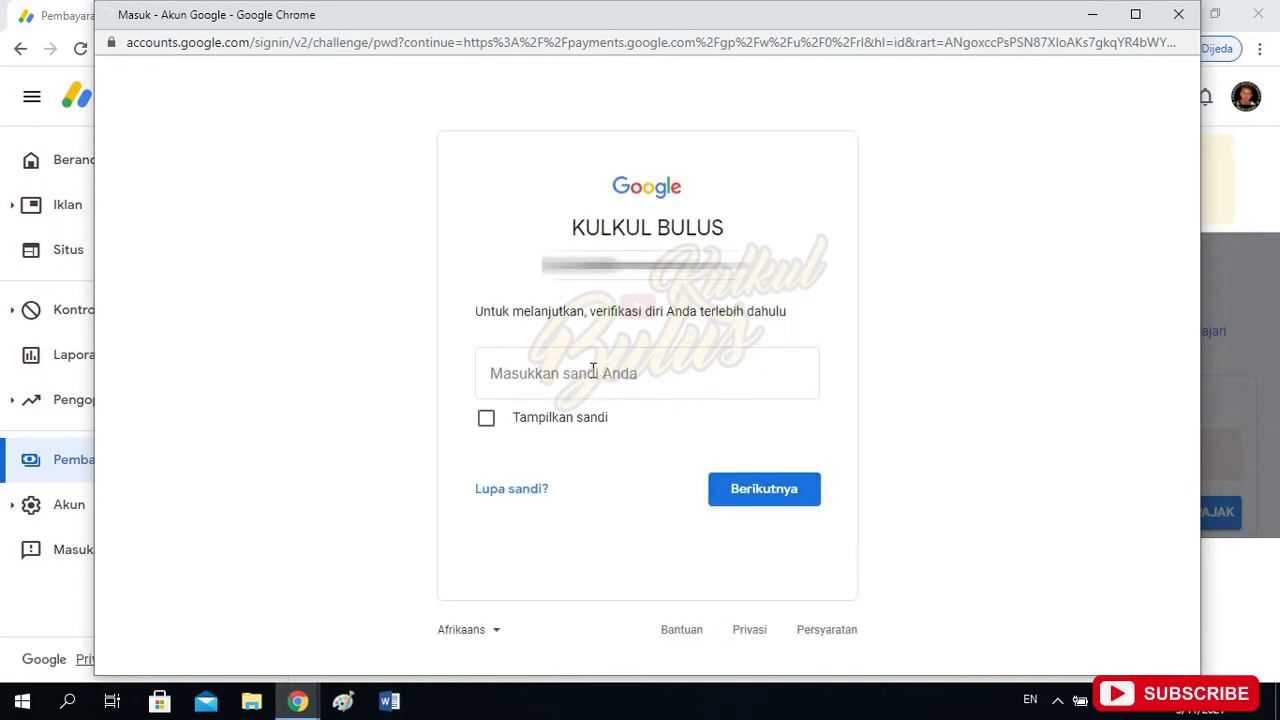
Verify identity by entering the account password in the Google sign-in window.
left_click(605, 372)
type("••••••••••")
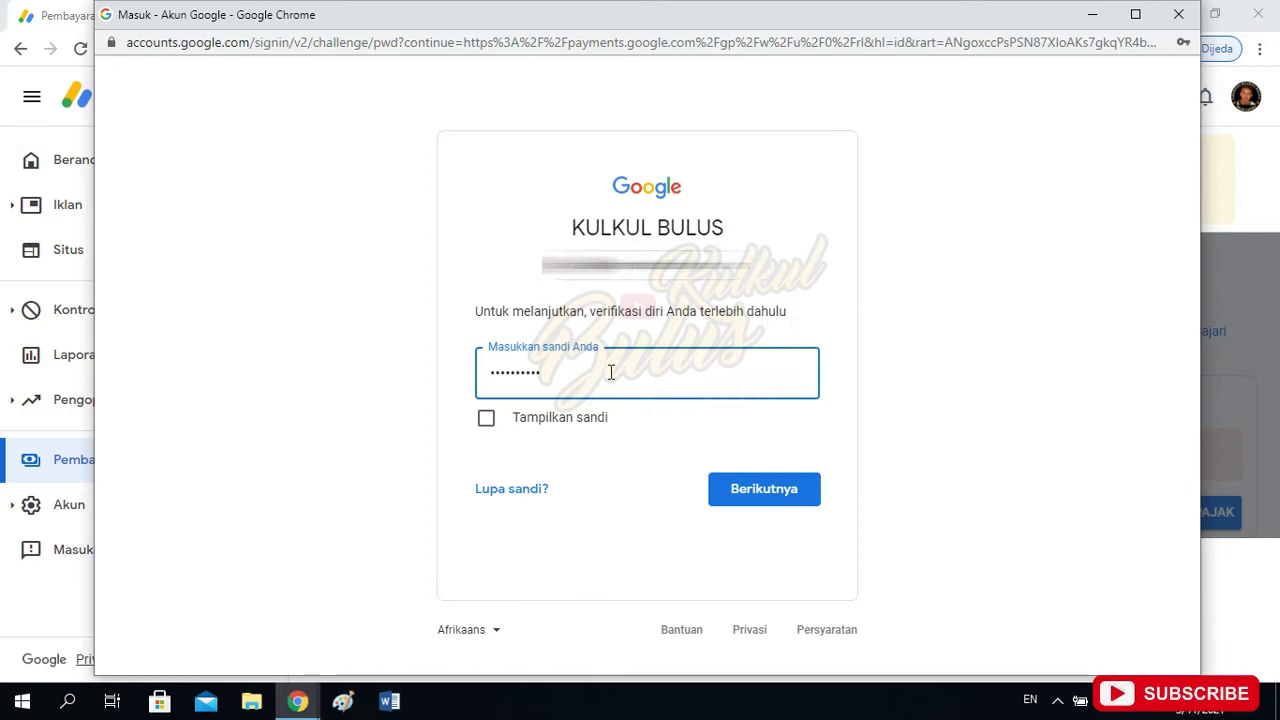
left_click(782, 490)
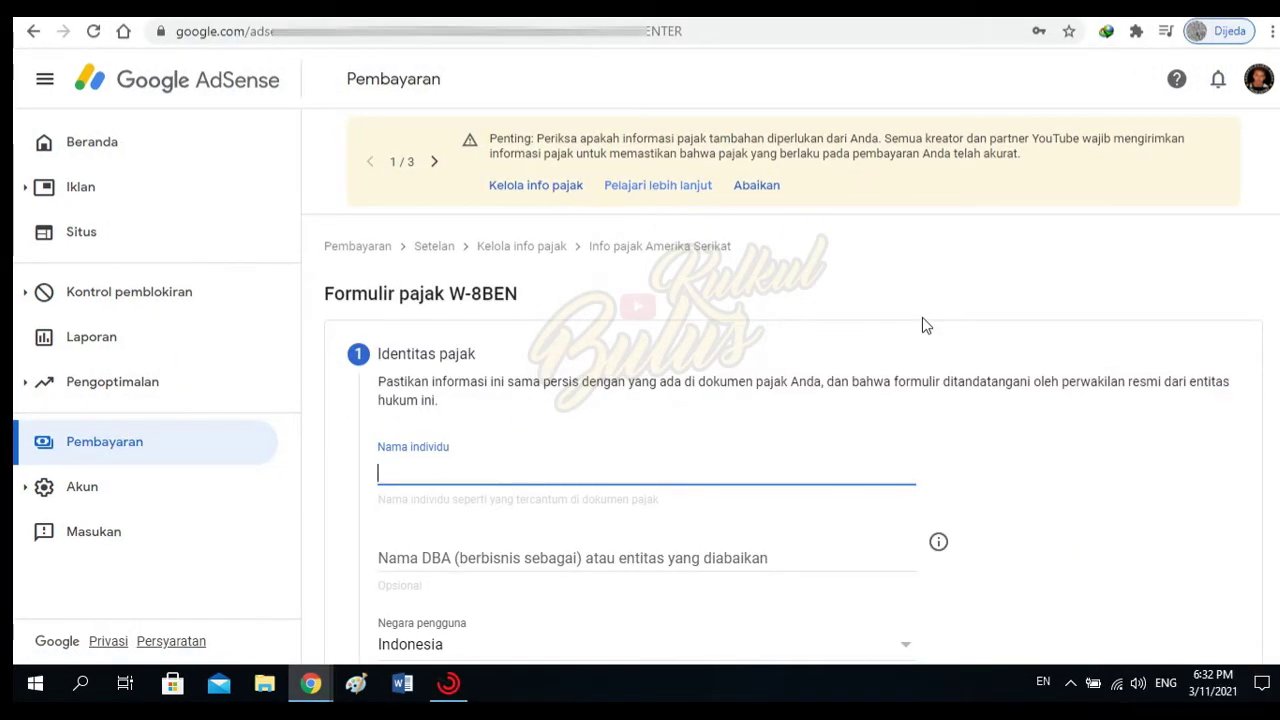
Enter the account holder's full name in Nama individu and move down to the TIN Asing field.
left_click(471, 470)
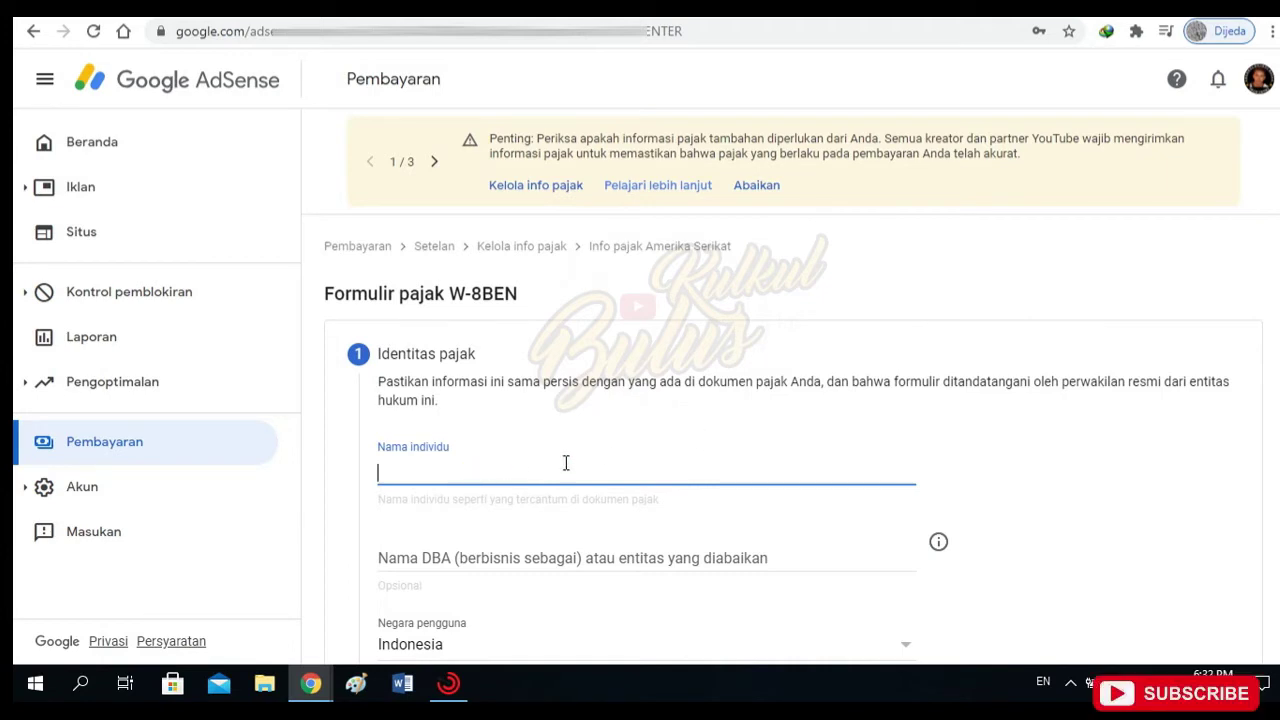
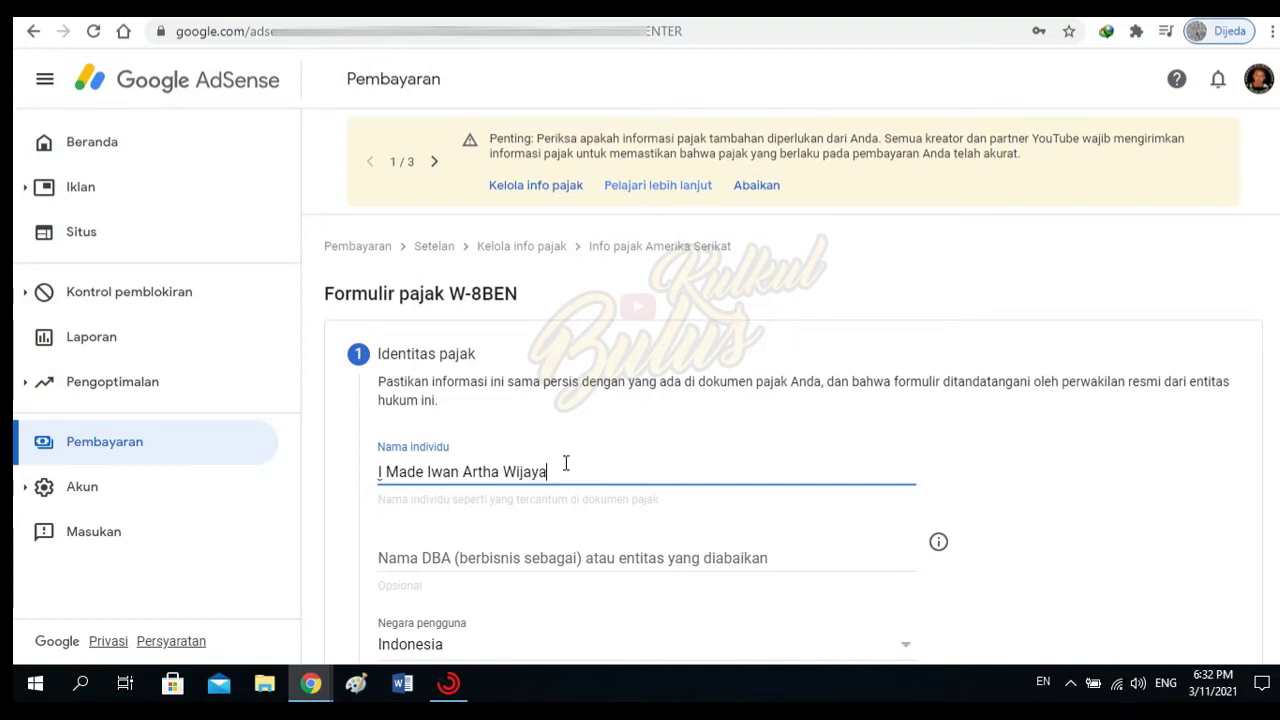
scroll(566, 463, "down", 3)
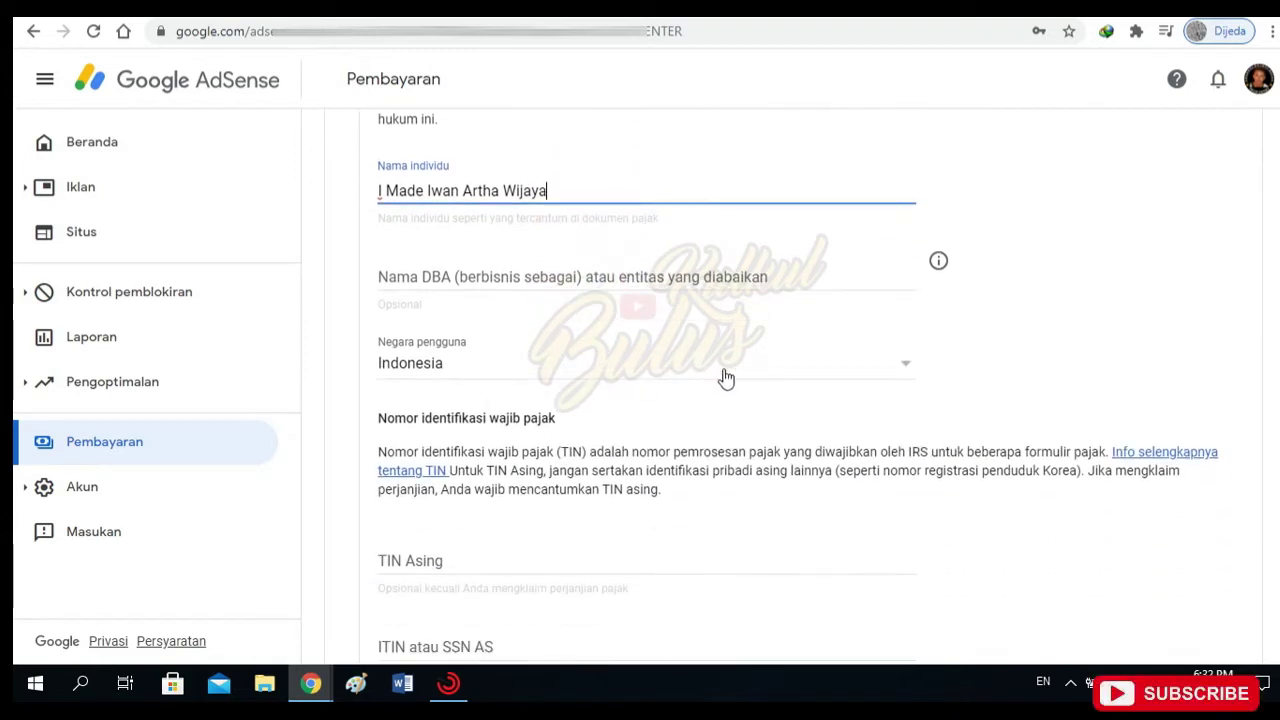
scroll(486, 580, "down", 1)
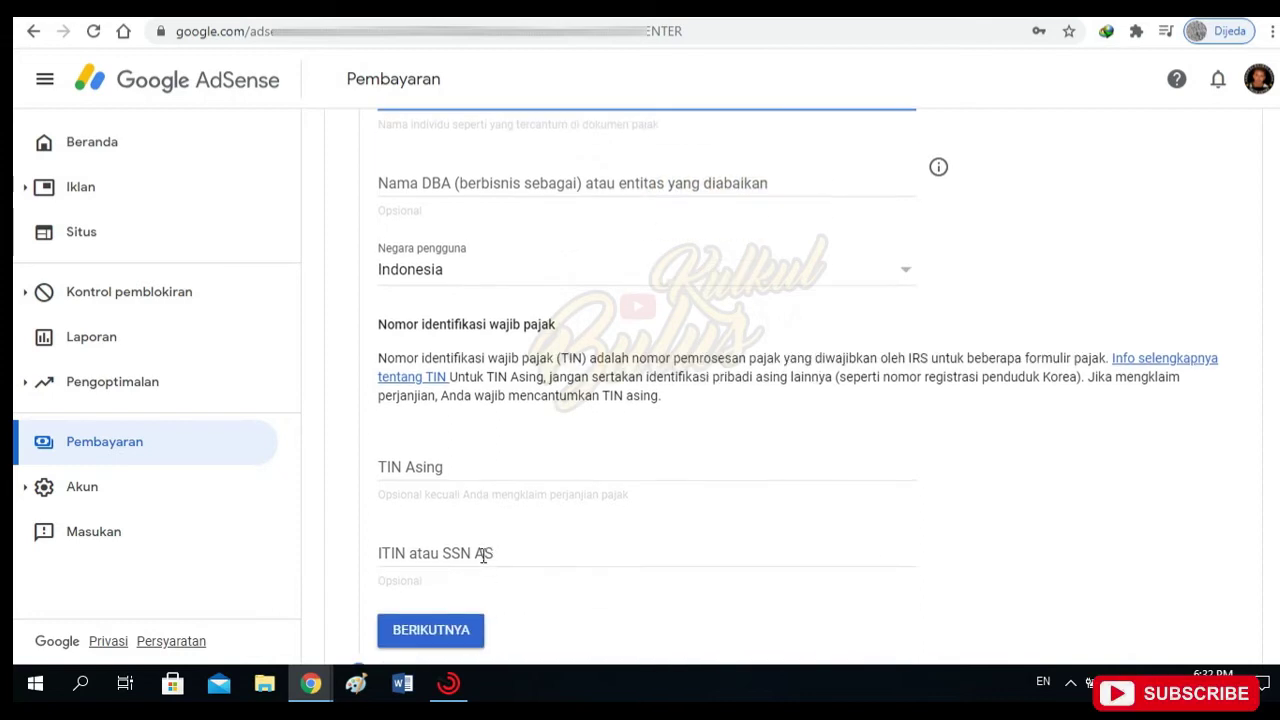
left_click(511, 467)
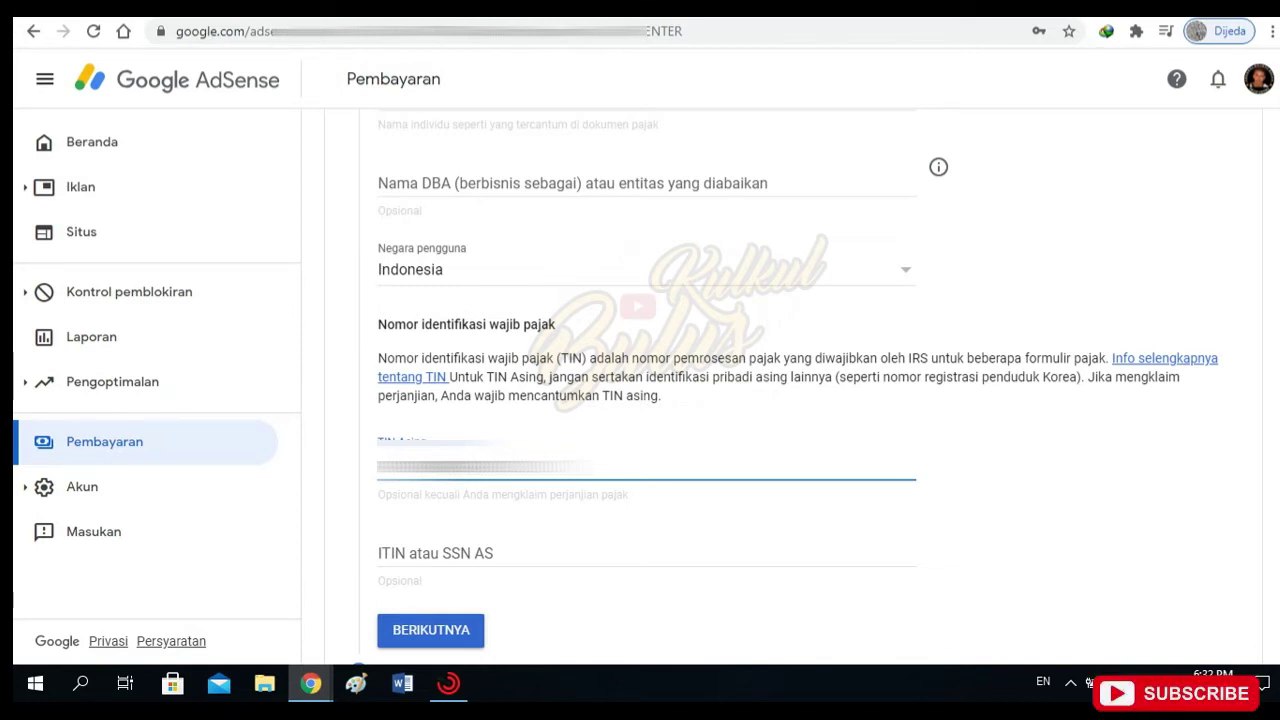
Review the tax identity section, leaving ITIN atau SSN AS blank.
scroll(511, 466, "down", 3)
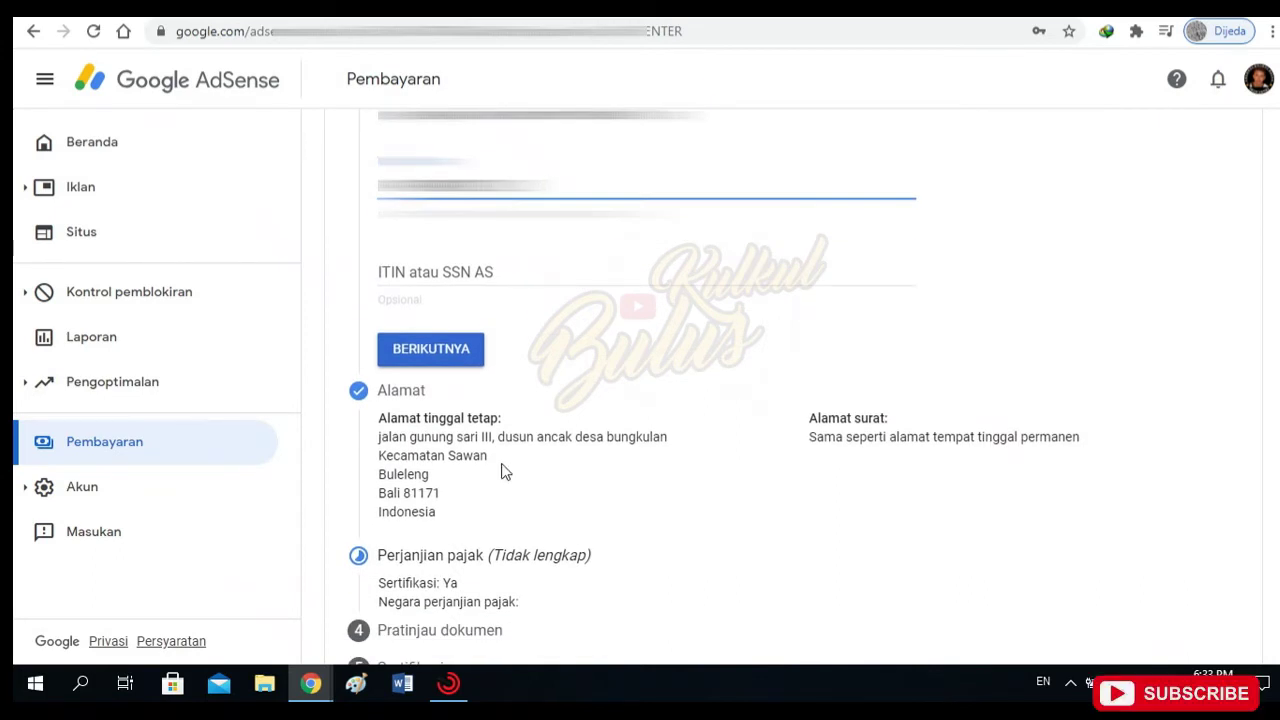
scroll(502, 466, "down", 1)
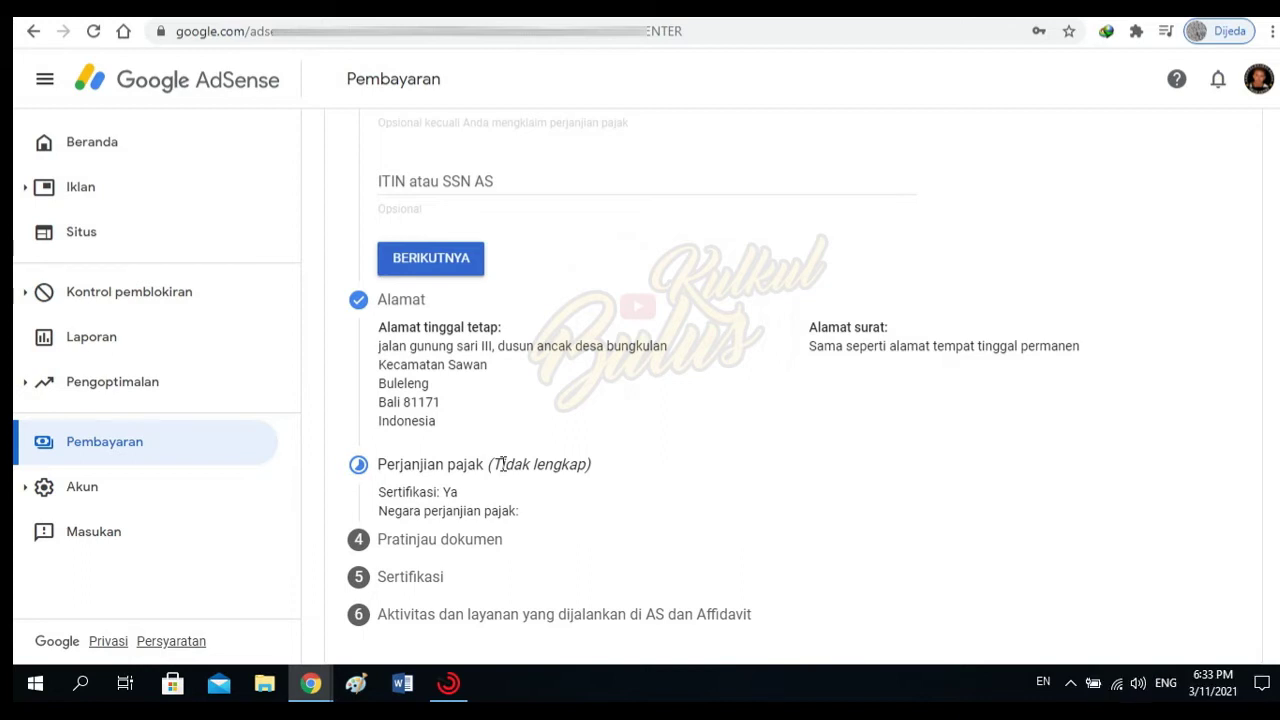
scroll(502, 464, "up", 2)
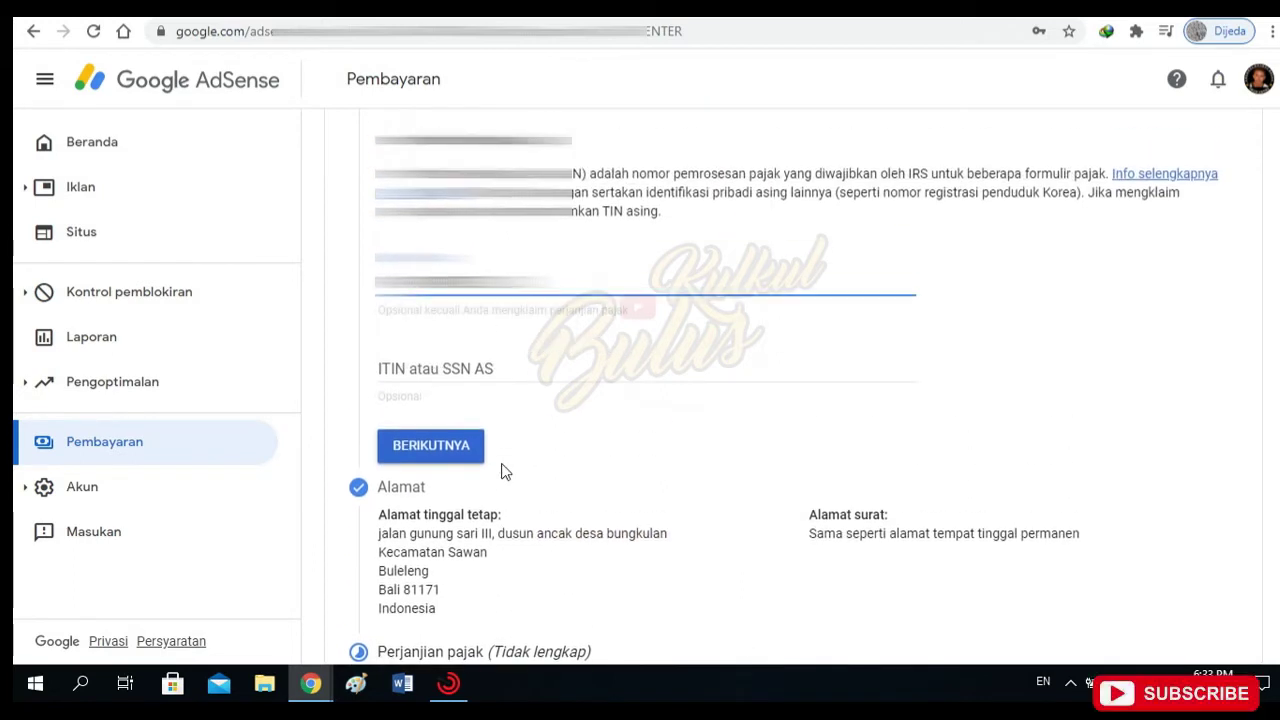
scroll(551, 457, "down", 1)
scroll(553, 458, "up", 1)
Finish the Identitas pajak step and bring up the Alamat address fields.
left_click(441, 452)
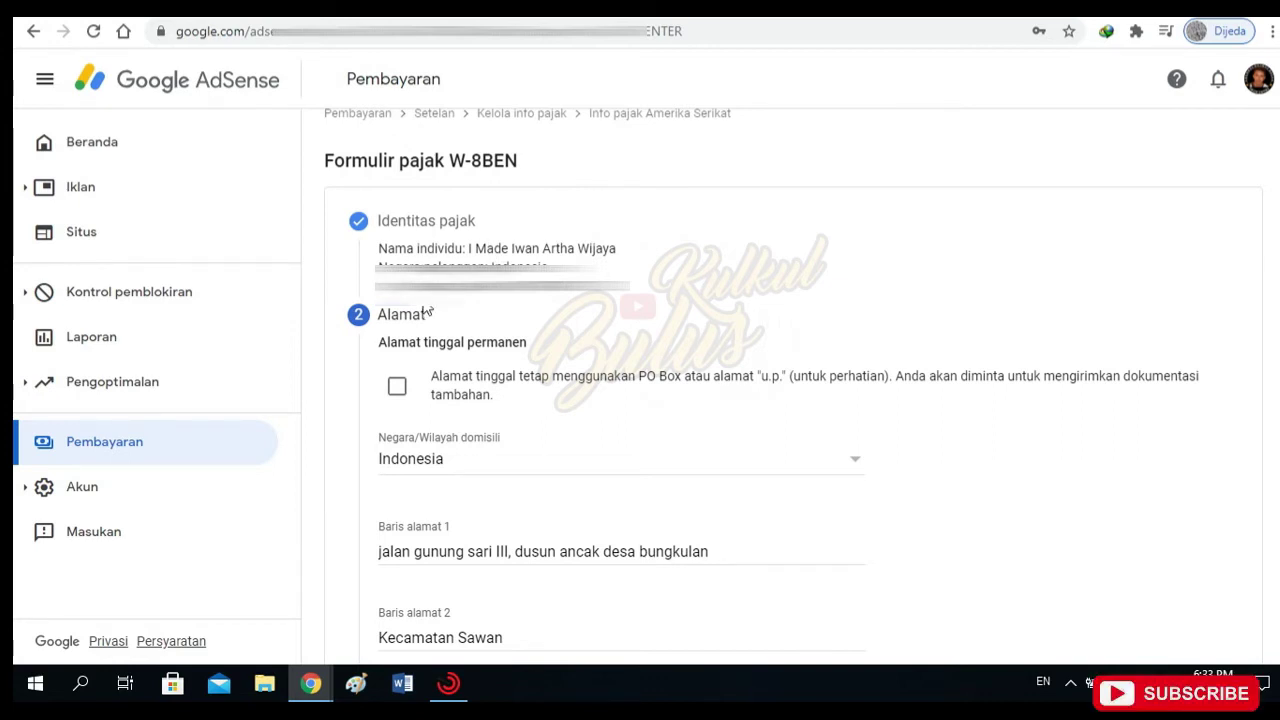
scroll(457, 331, "down", 1)
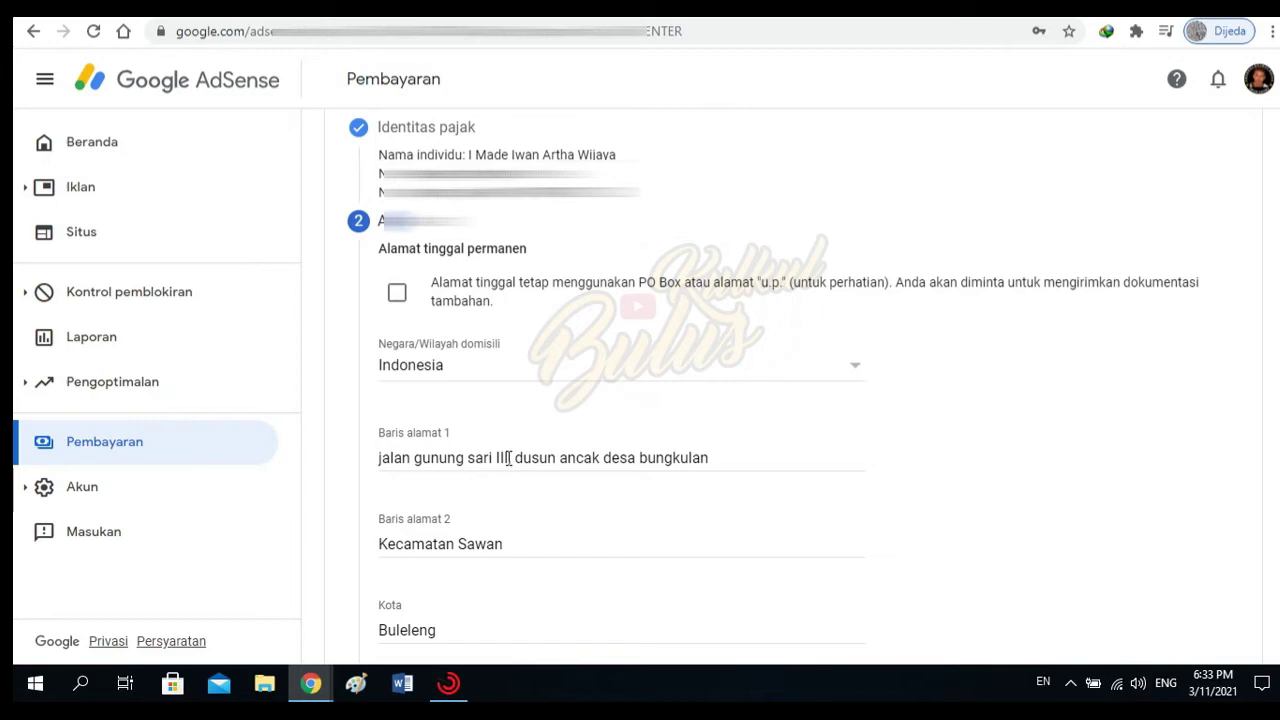
Correct Baris alamat 1 of the permanent address to include the street number and lane.
left_click(512, 458)
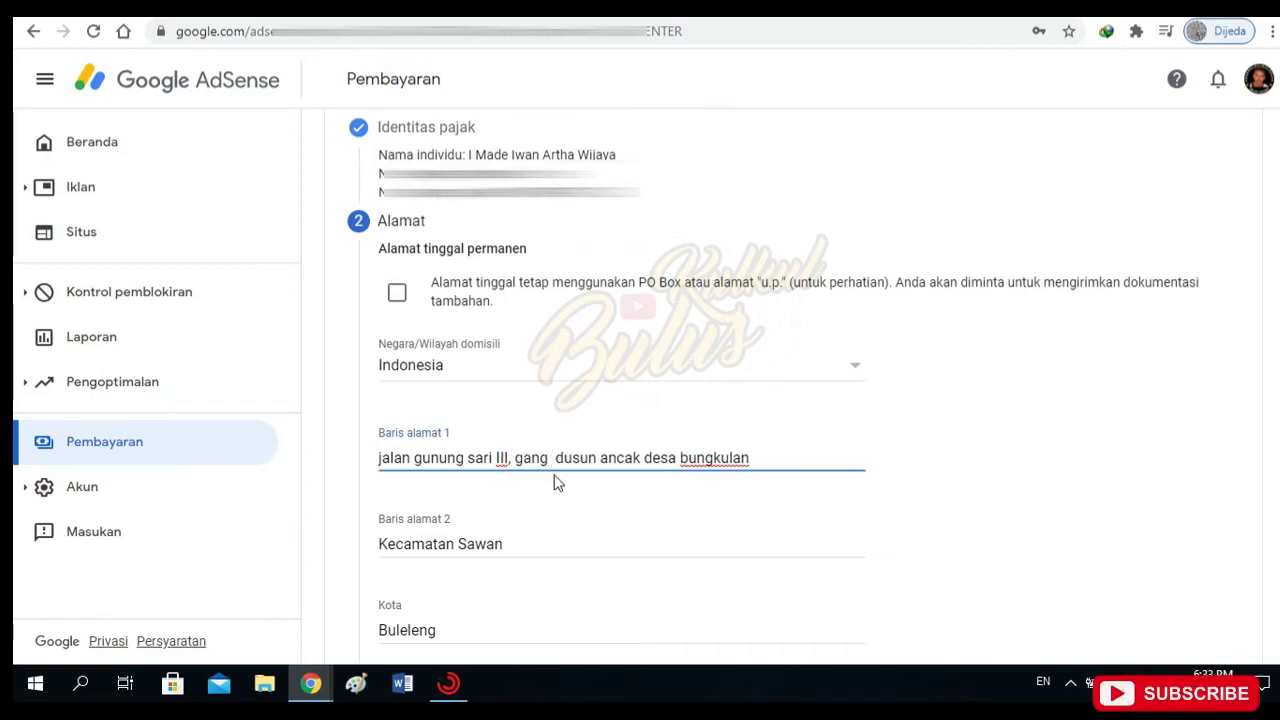
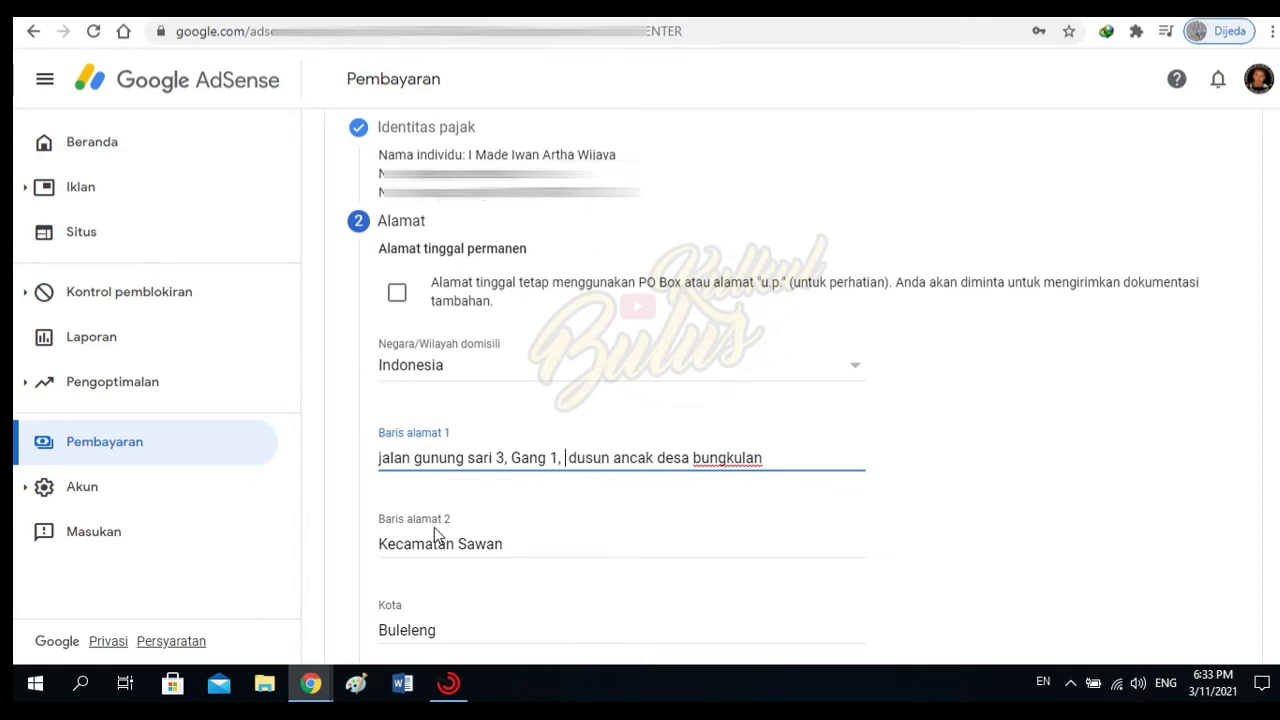
scroll(503, 557, "down", 1)
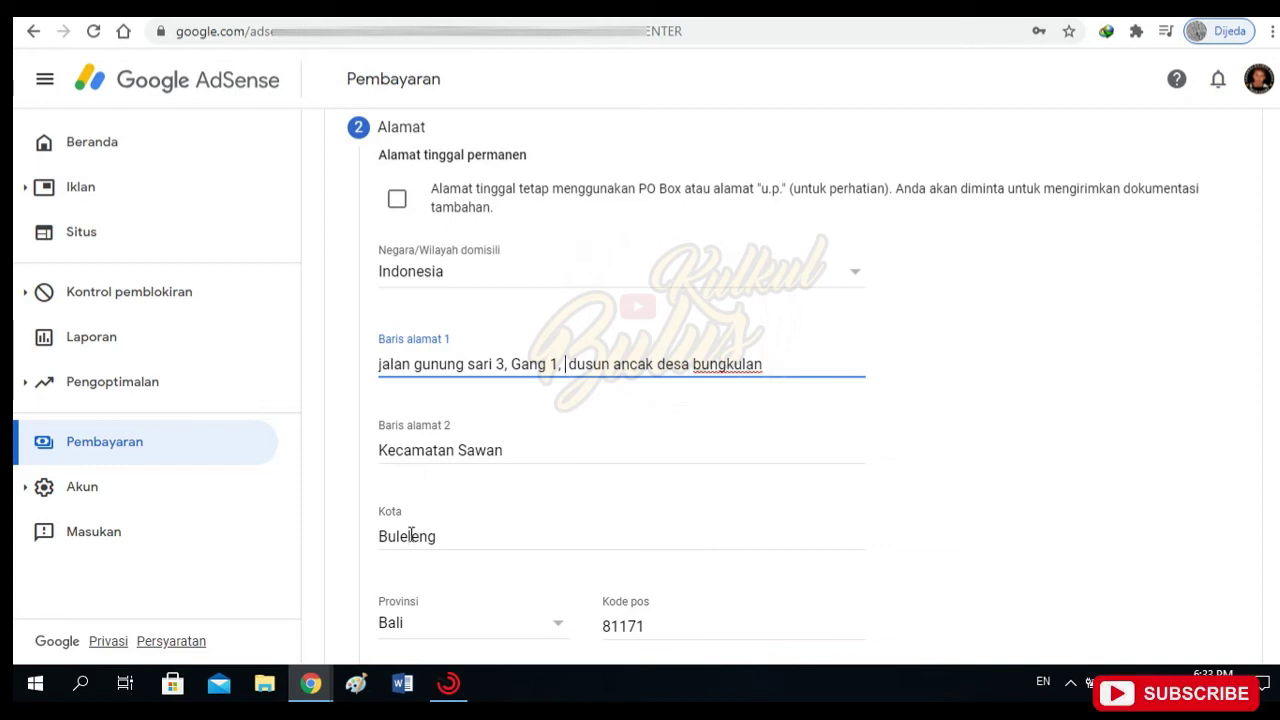
scroll(489, 530, "down", 1)
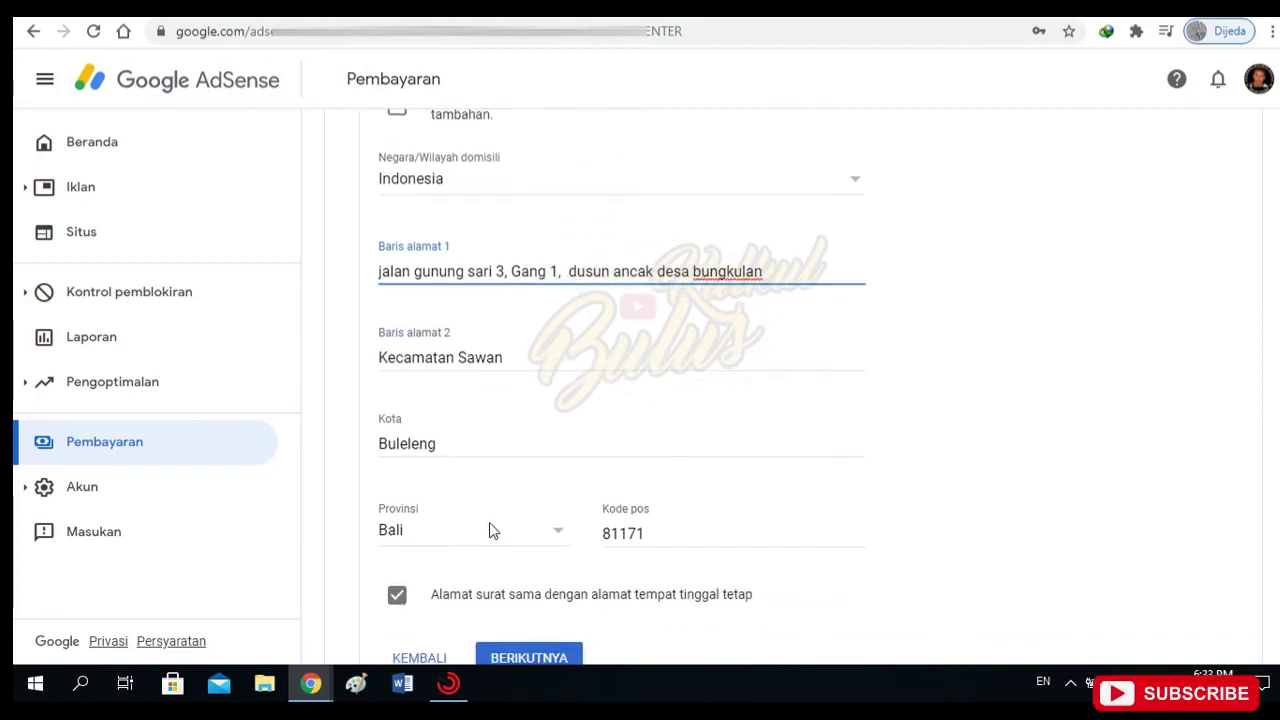
scroll(640, 522, "down", 1)
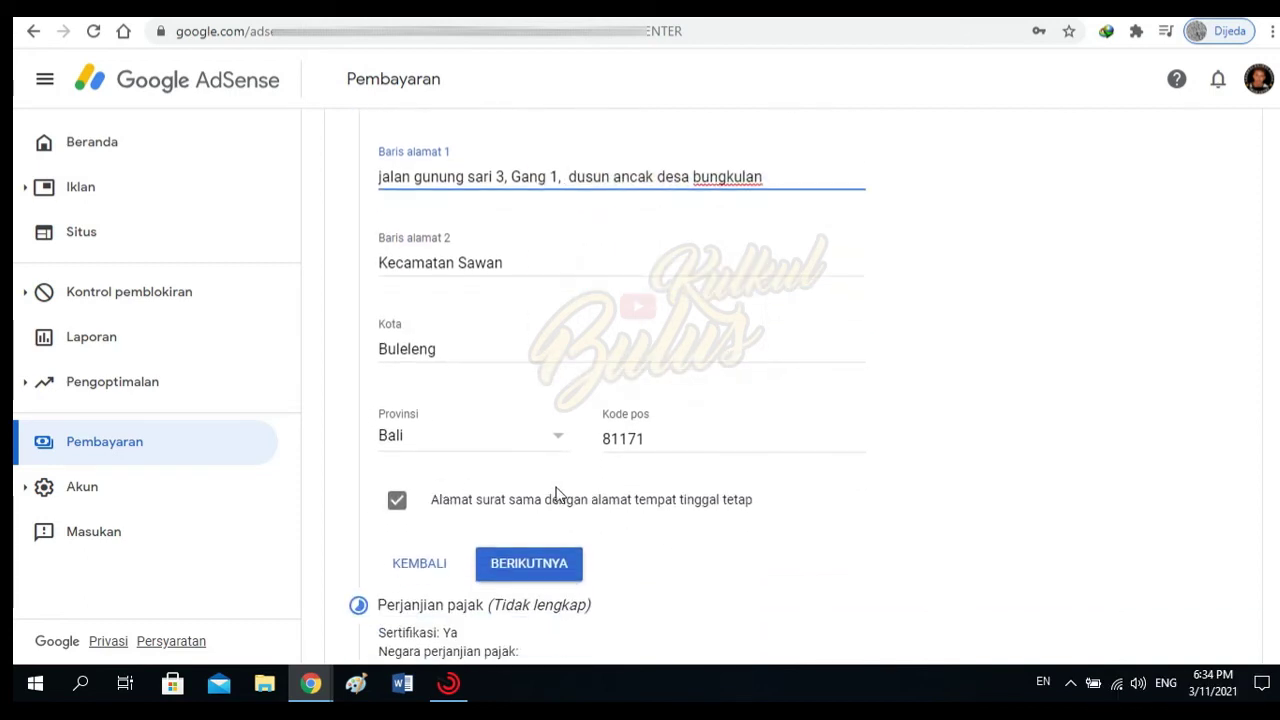
scroll(586, 492, "down", 1)
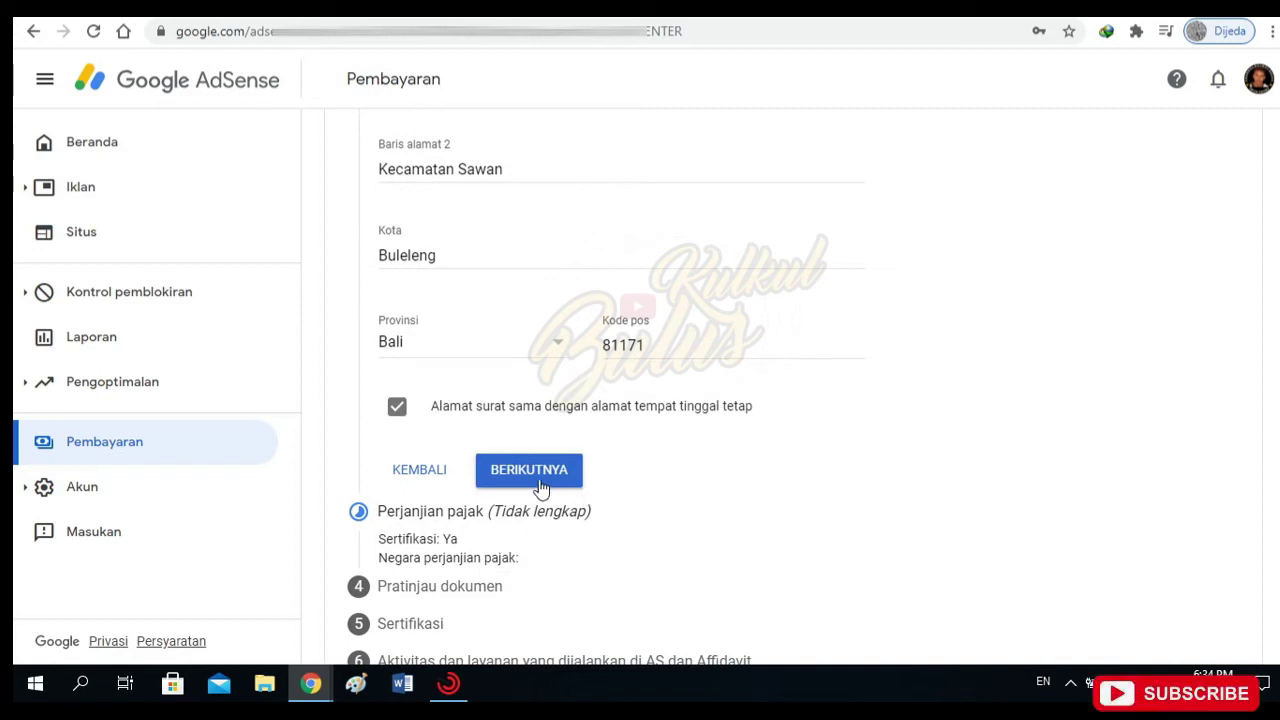
Save the address and confirm residency in a country with a US tax treaty.
left_click(547, 482)
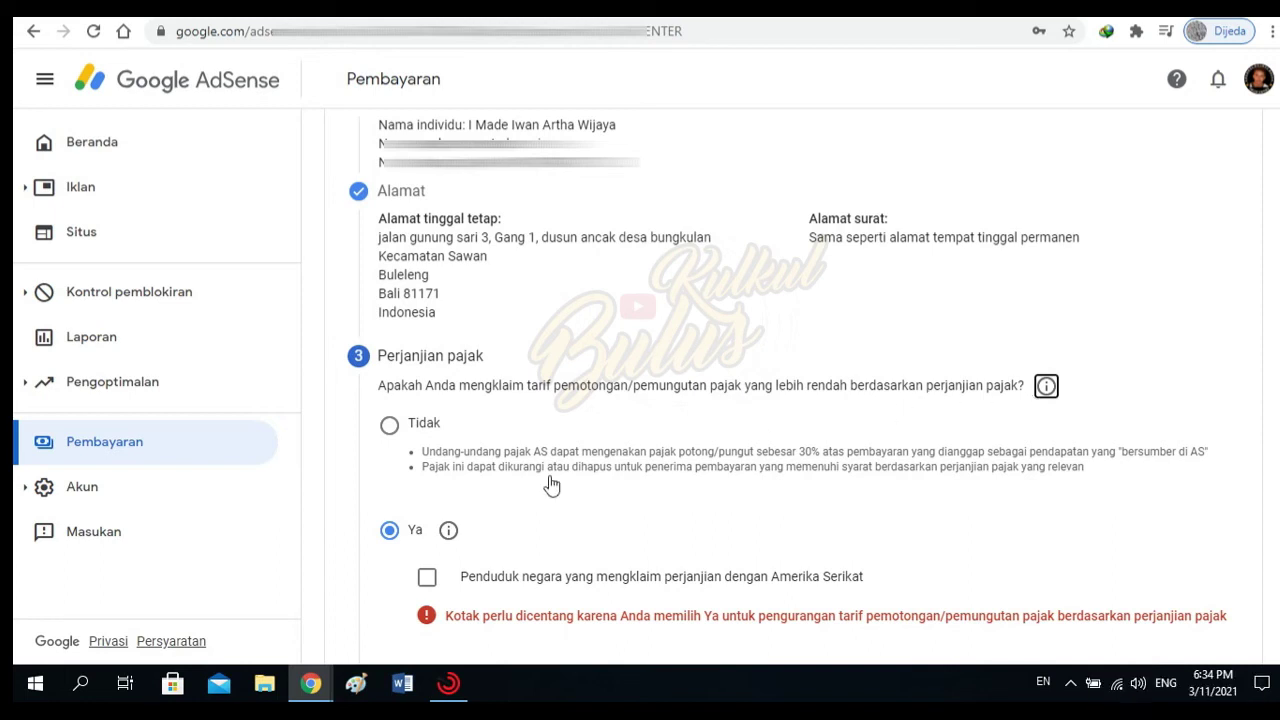
scroll(494, 550, "down", 1)
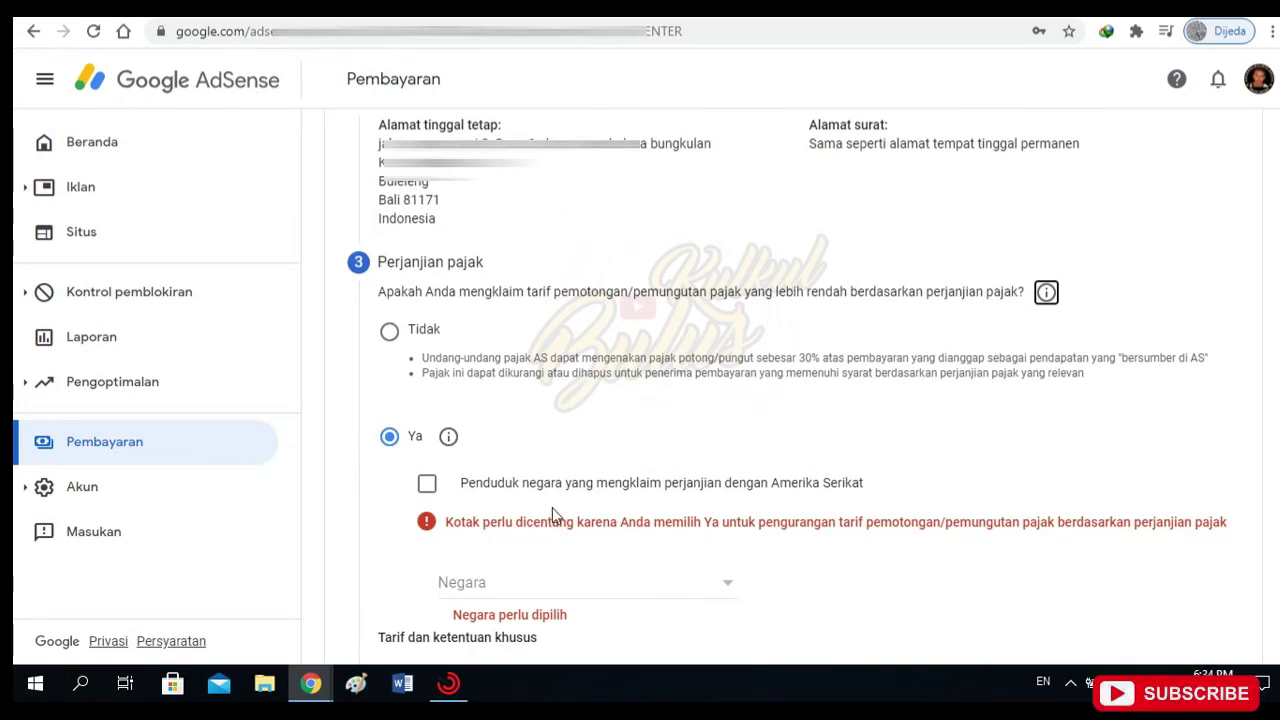
left_click(427, 485)
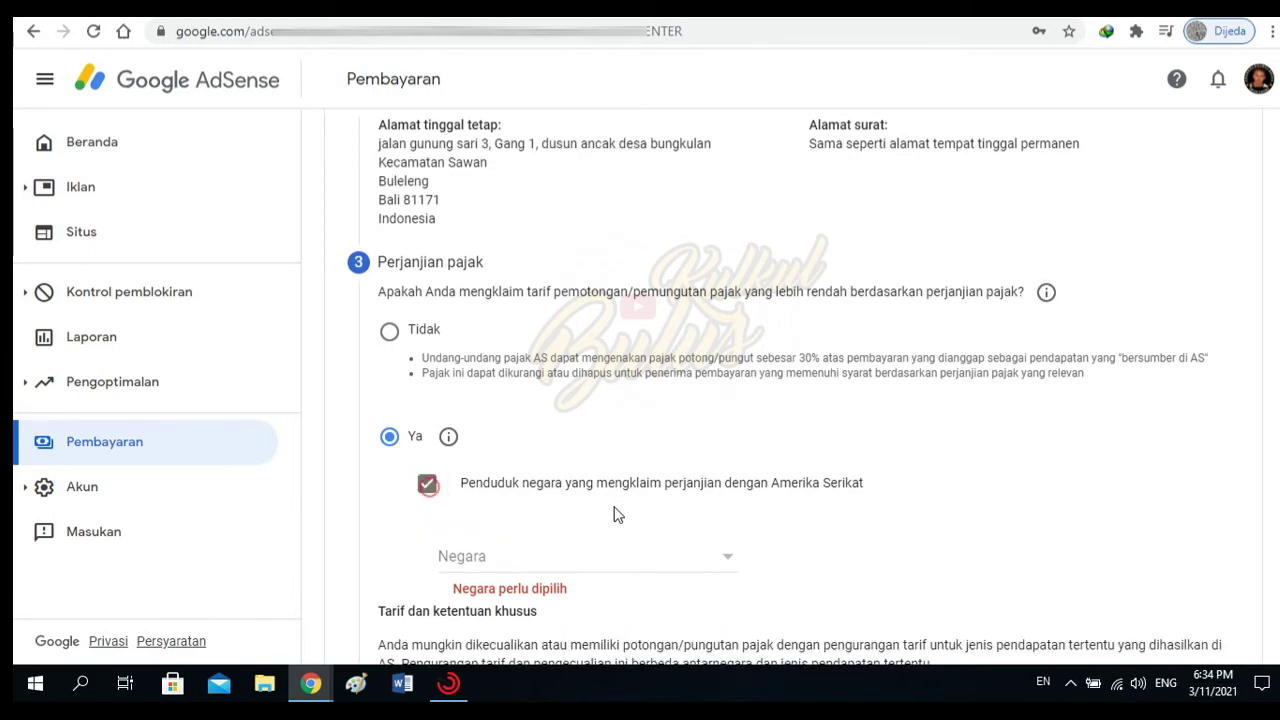
scroll(565, 514, "down", 1)
Select Indonesia as the treaty country.
left_click(728, 468)
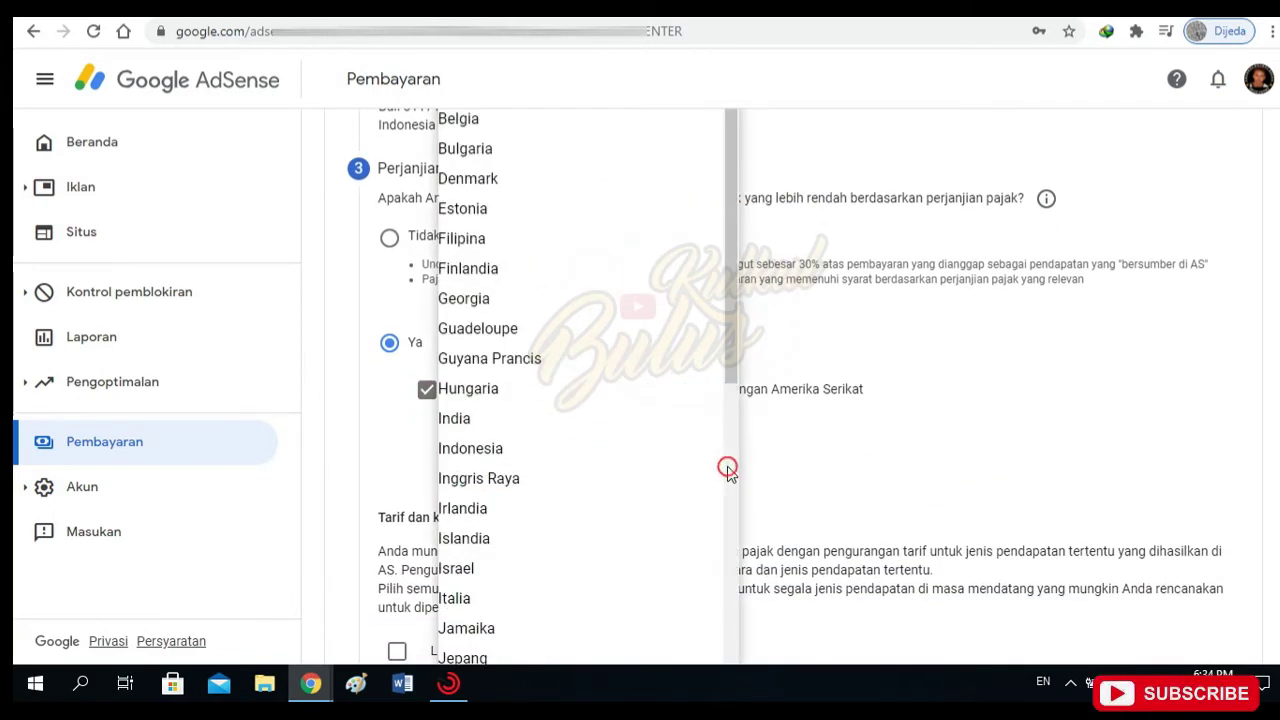
left_click(866, 428)
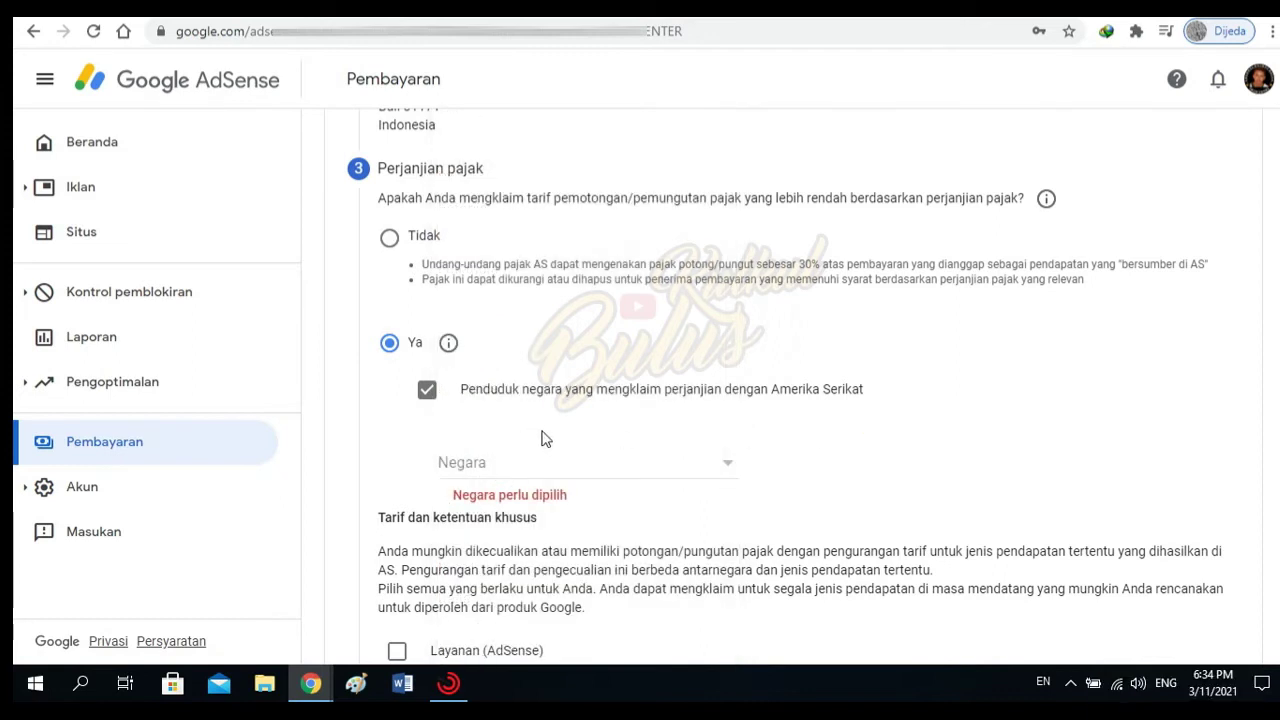
left_click(733, 467)
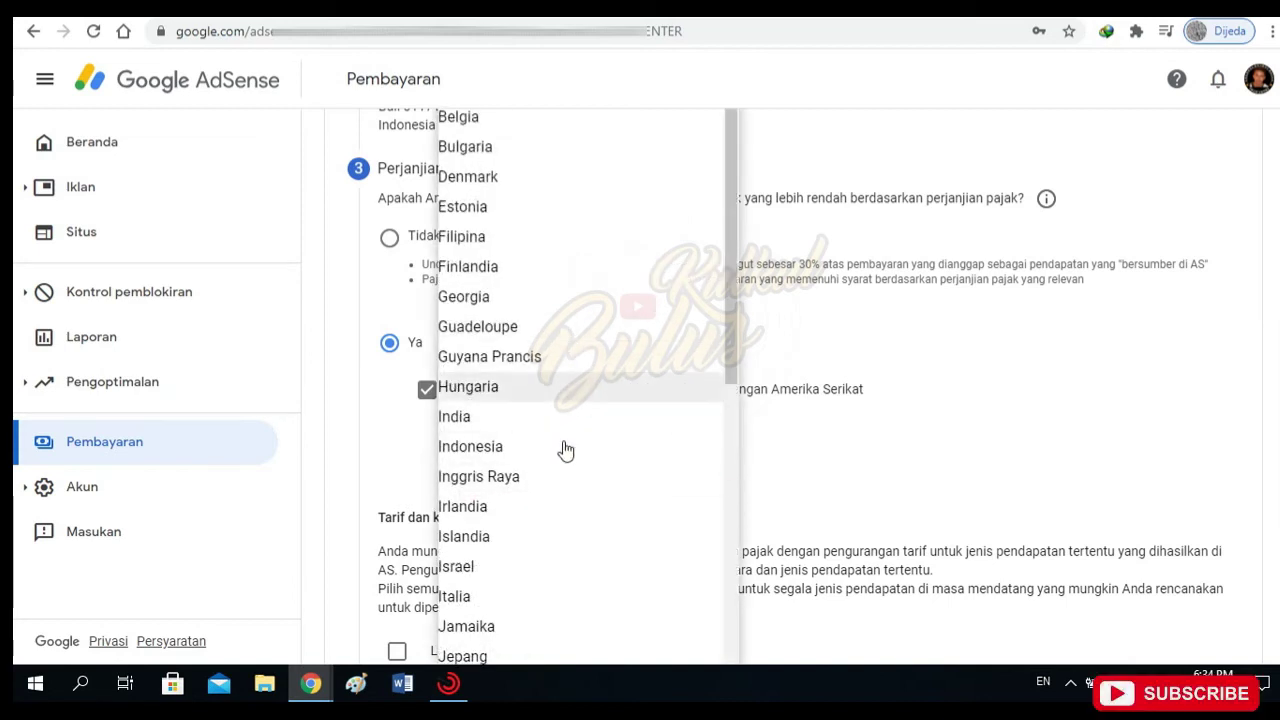
left_click(484, 447)
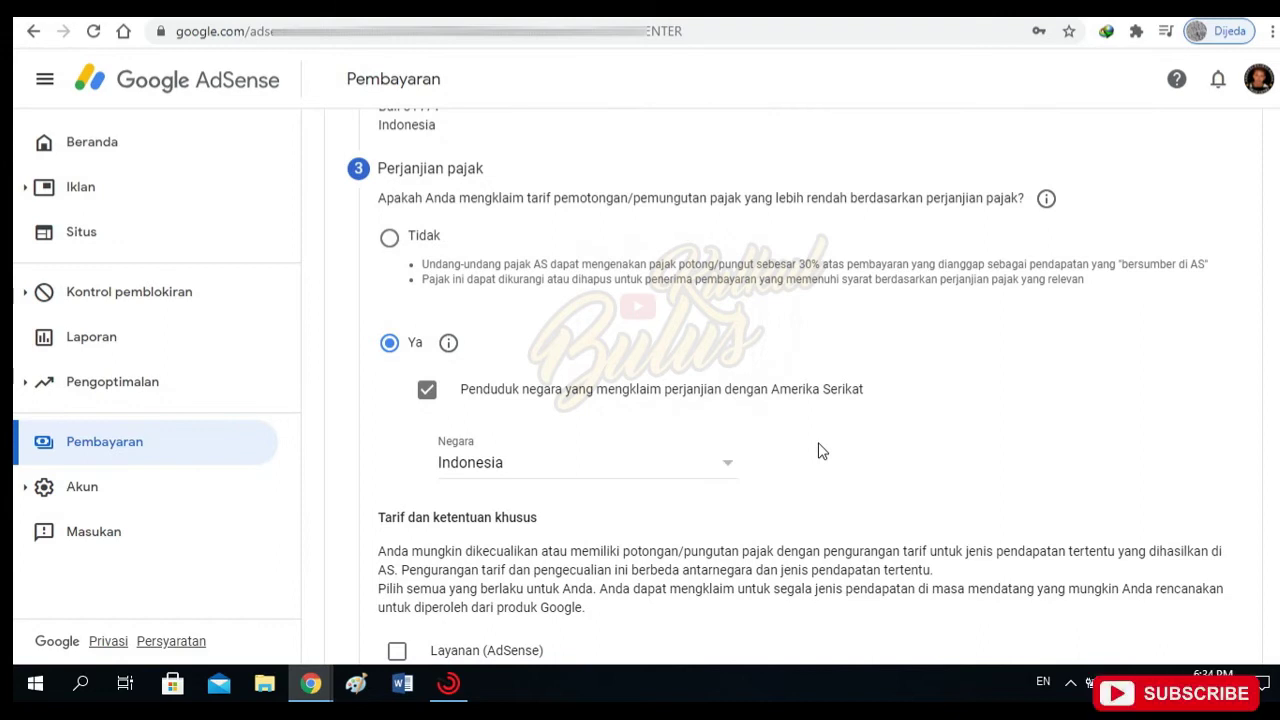
scroll(820, 450, "down", 2)
scroll(820, 450, "down", 1)
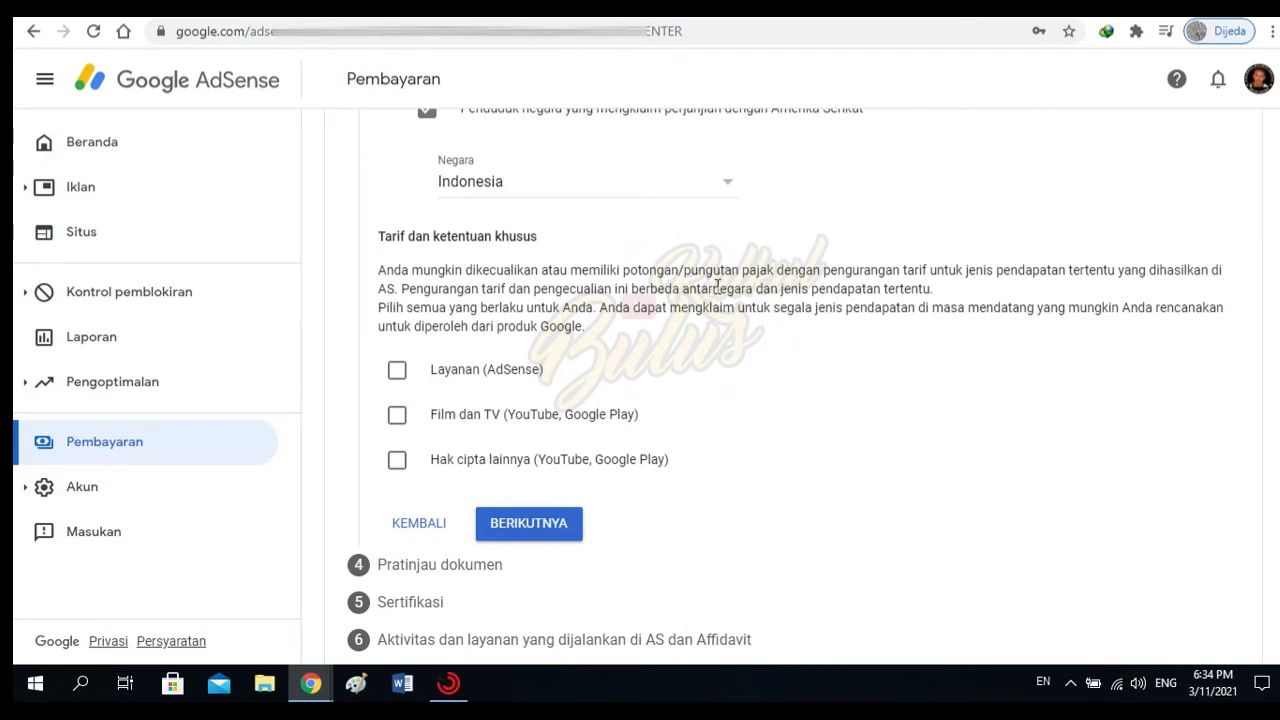
Claim Layanan treaty benefits under Pasal 8 ayat 1 at 0% and confirm meeting its requirements.
left_click(397, 372)
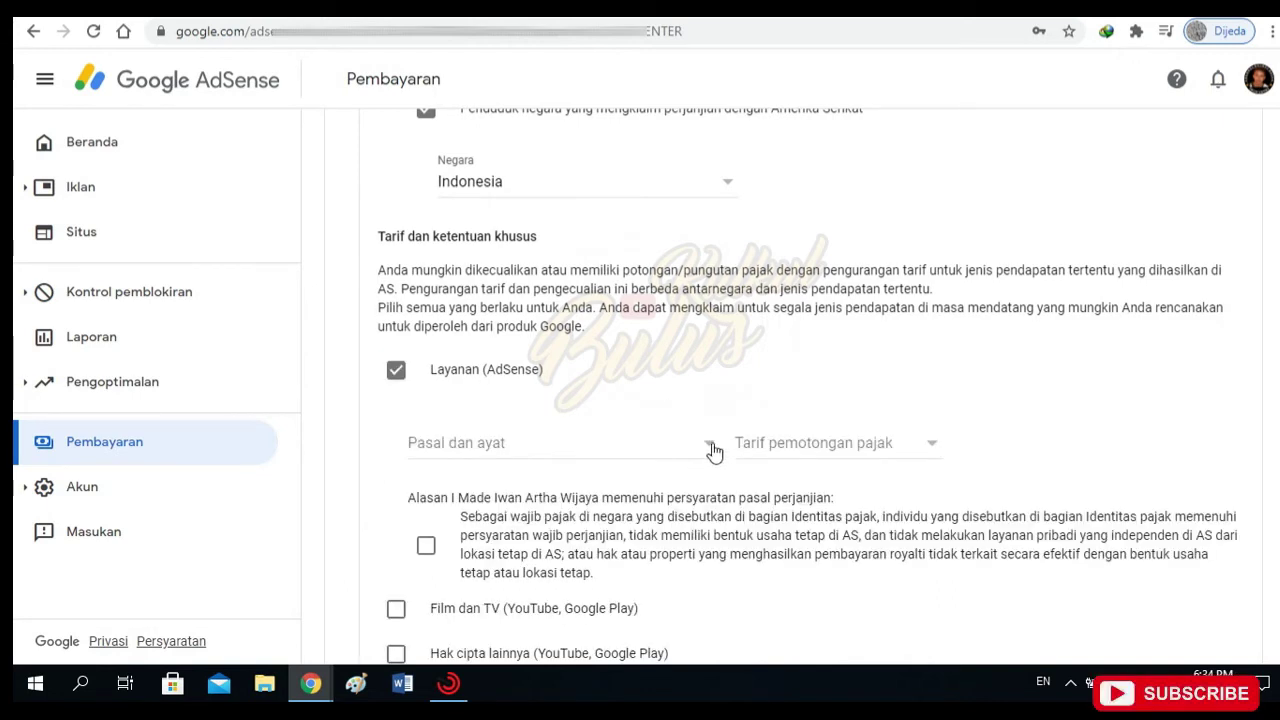
left_click(710, 446)
left_click(474, 474)
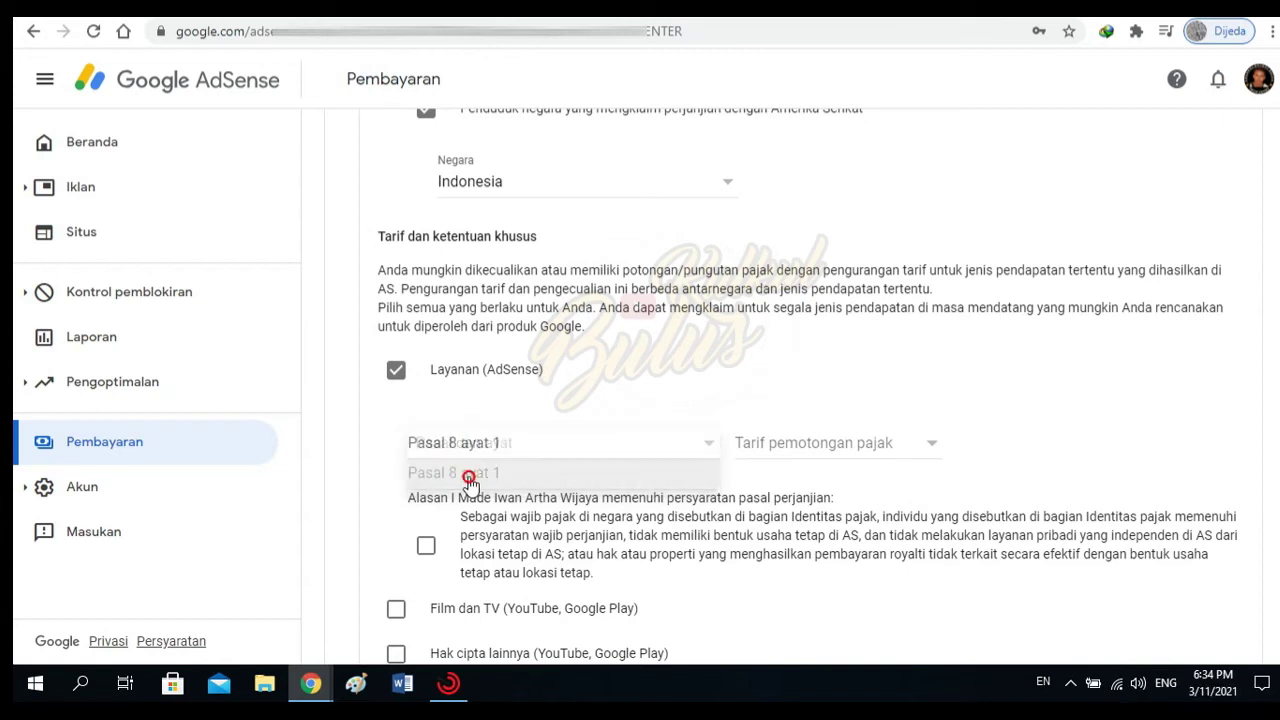
left_click(932, 450)
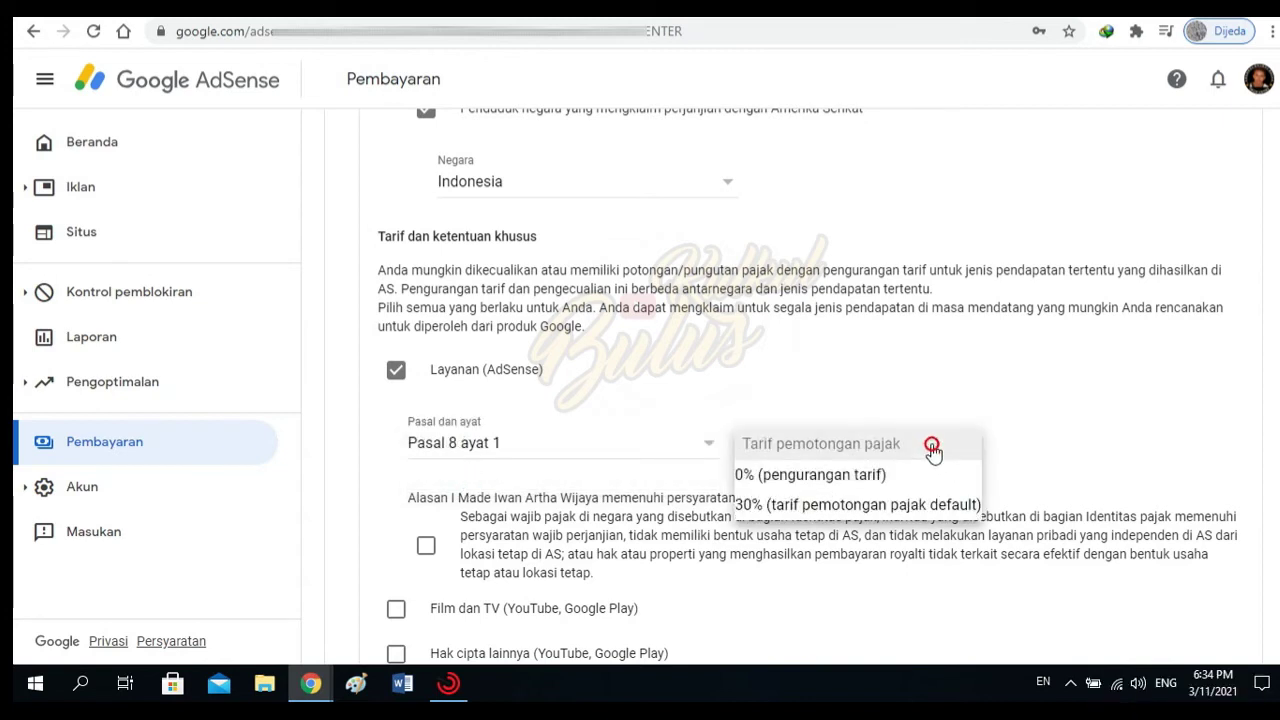
left_click(862, 476)
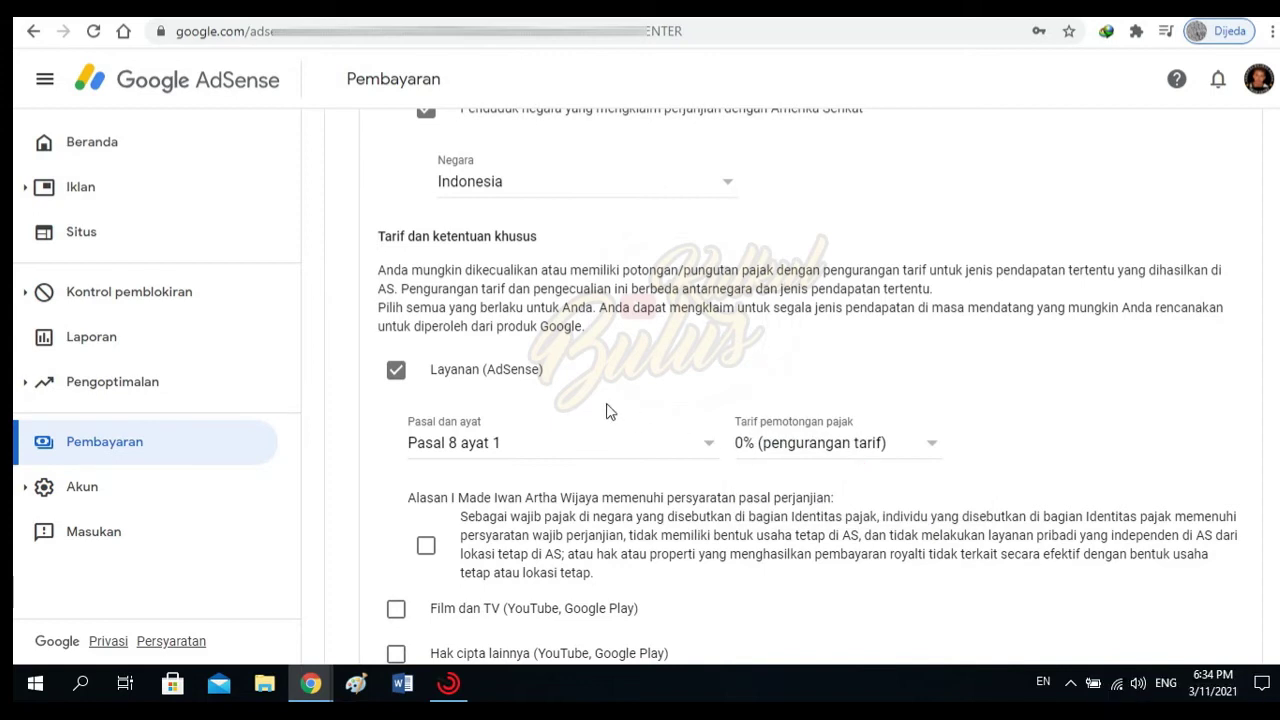
scroll(607, 410, "down", 2)
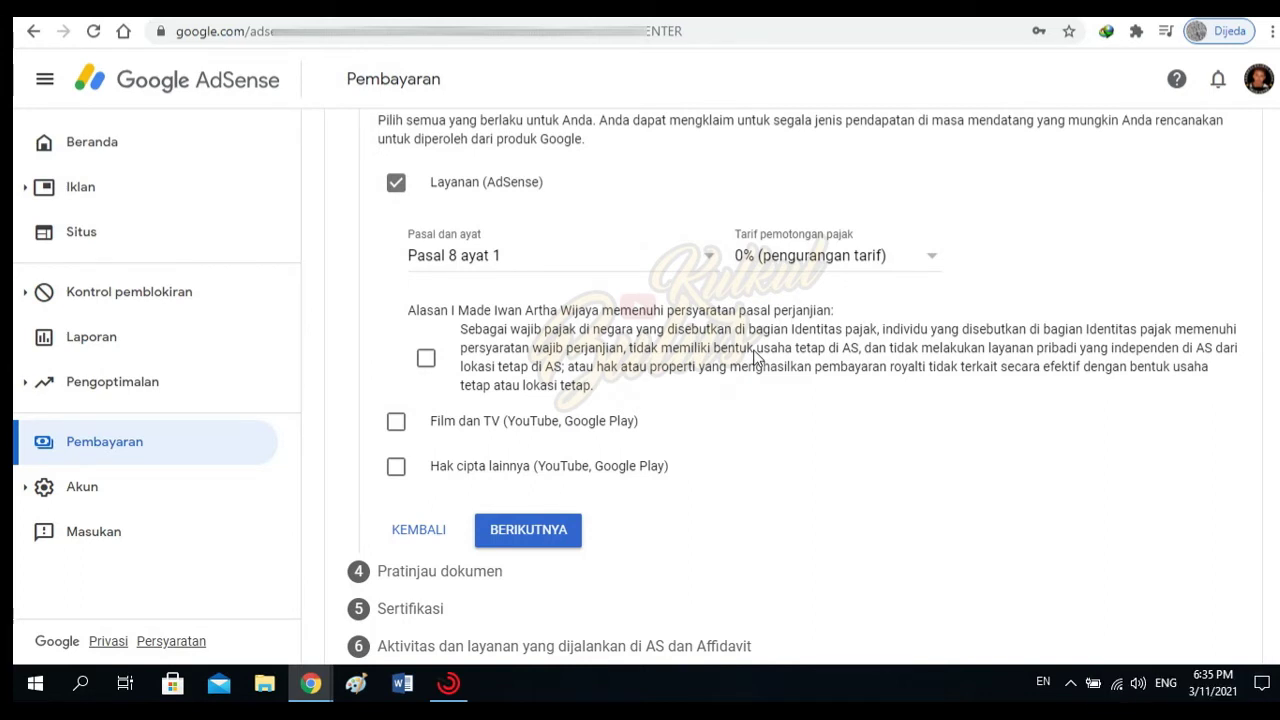
left_click(426, 360)
scroll(670, 372, "down", 1)
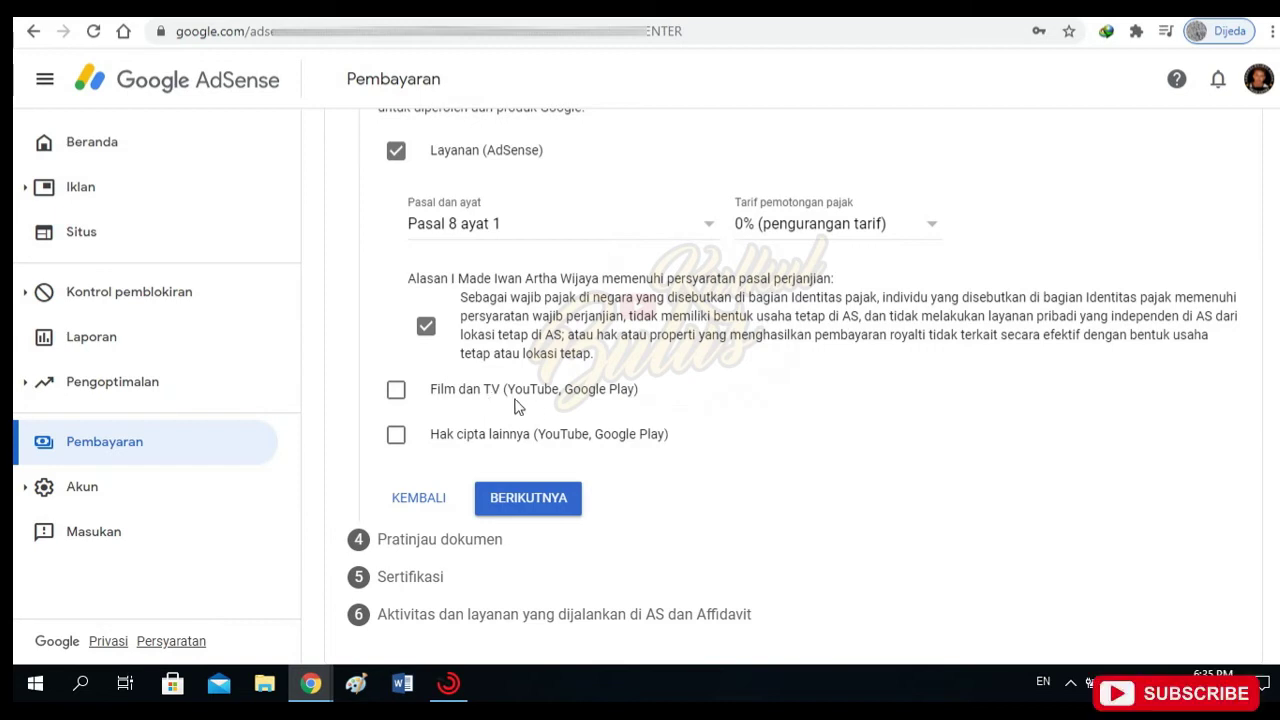
Claim Film dan TV treaty benefits under Pasal 13 ayat 2 at a 10% rate.
left_click(401, 393)
left_click(707, 463)
left_click(580, 496)
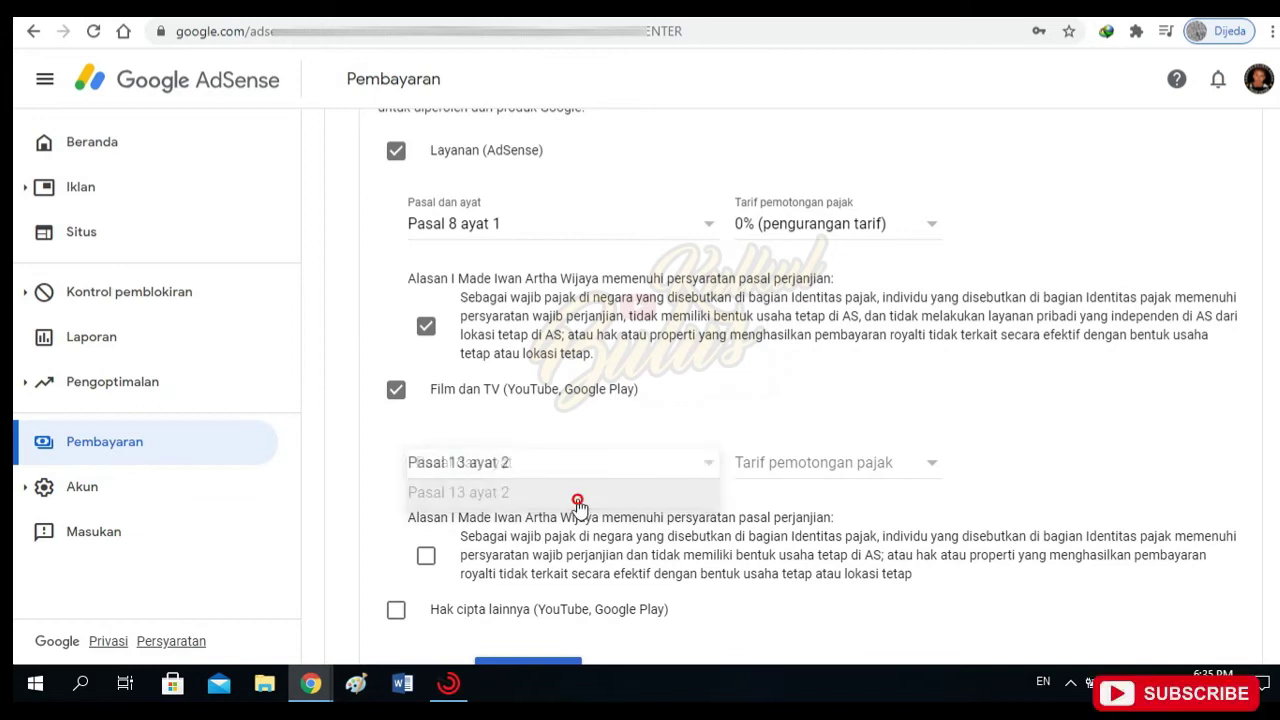
left_click(929, 466)
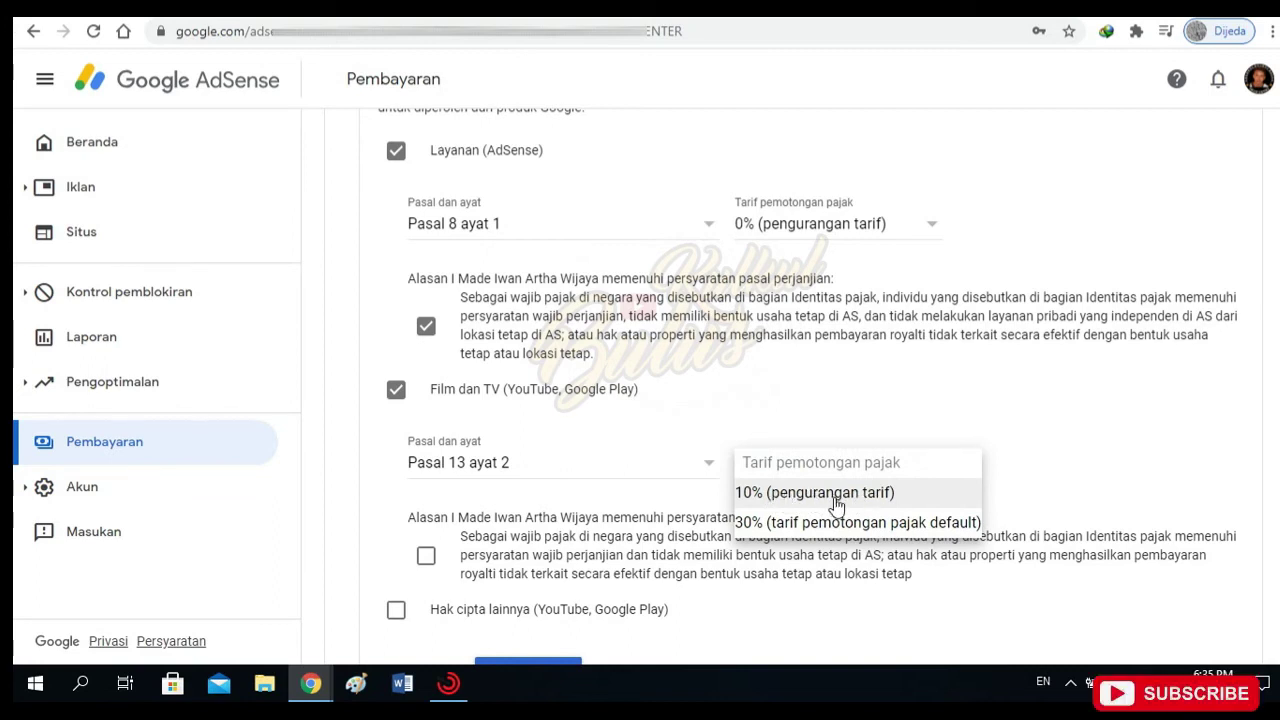
left_click(795, 502)
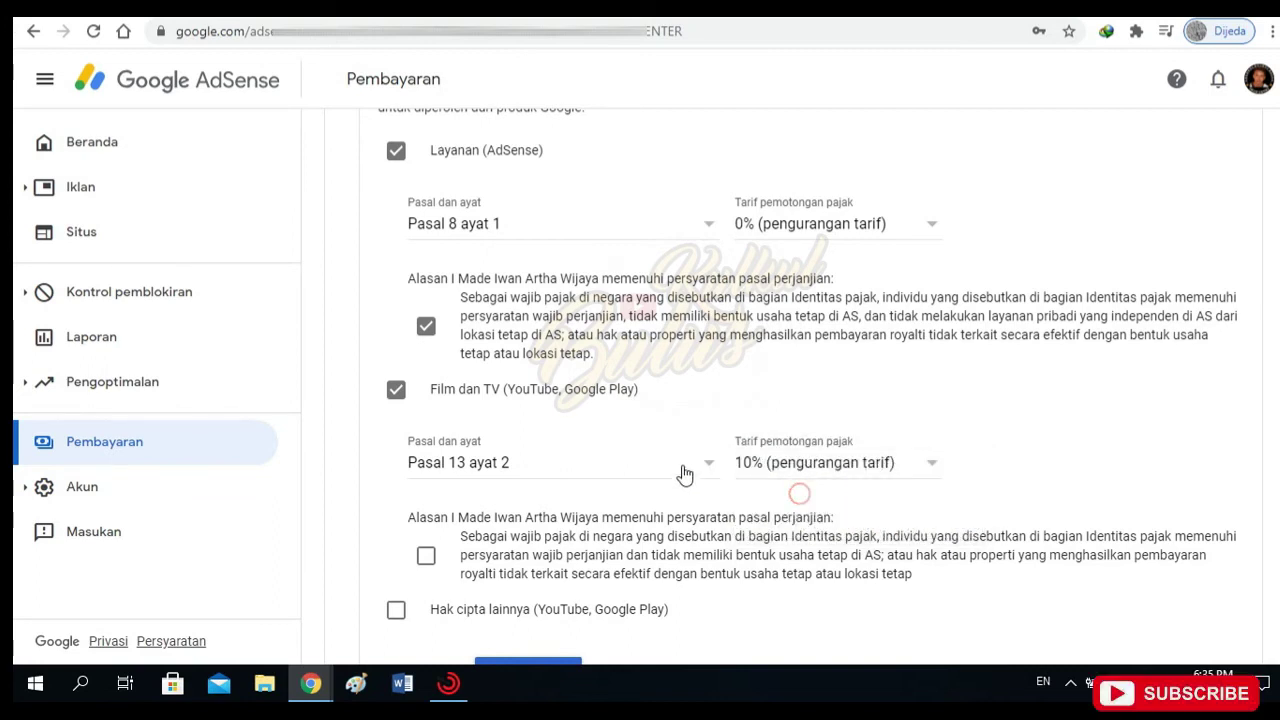
scroll(624, 463, "down", 2)
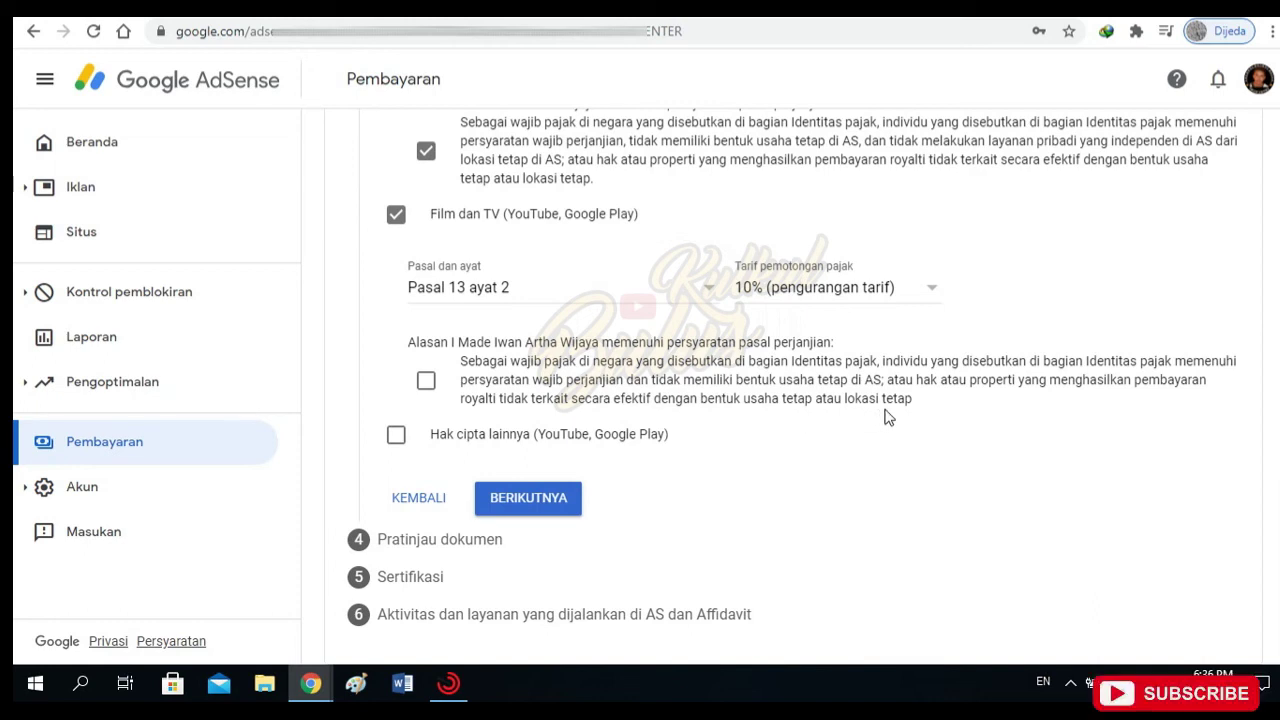
Confirm Film dan TV meets the treaty requirements and claim treaty benefits for Hak cipta lainnya.
left_click(425, 384)
left_click(396, 440)
scroll(616, 458, "down", 1)
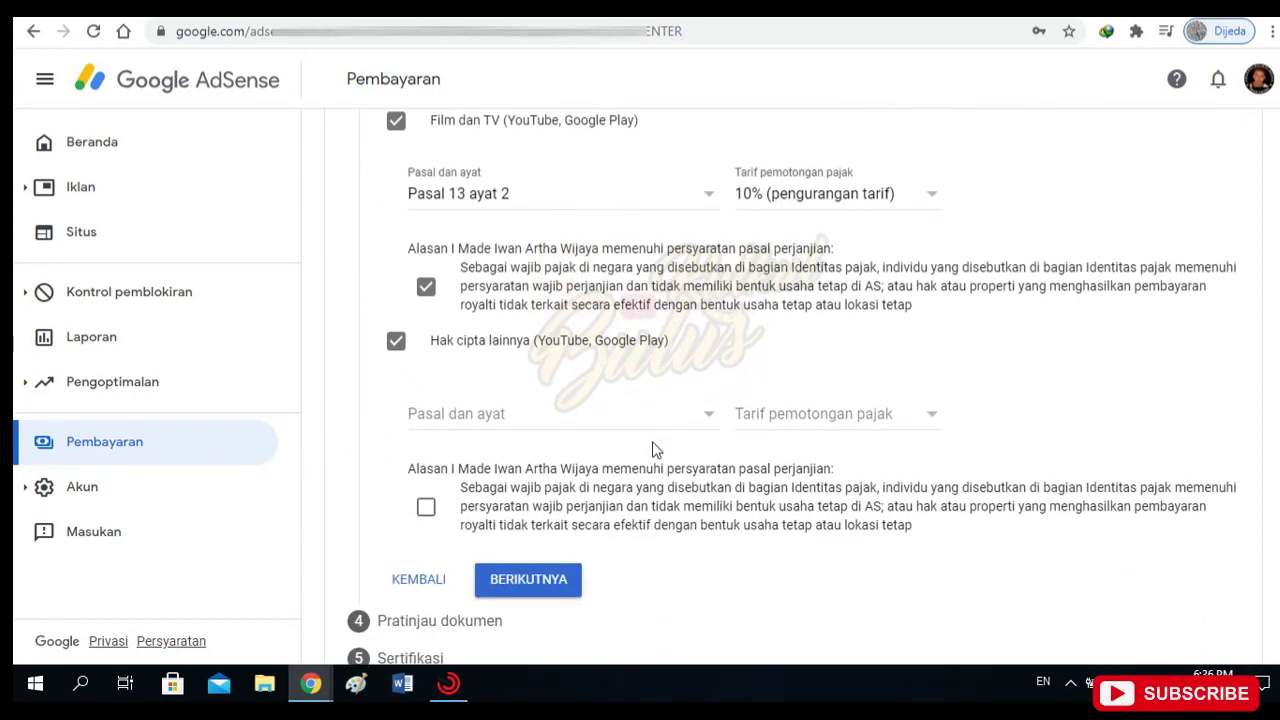
Set Hak cipta lainnya to Pasal 13 ayat 2 at a 10% rate and confirm its treaty requirements.
left_click(708, 427)
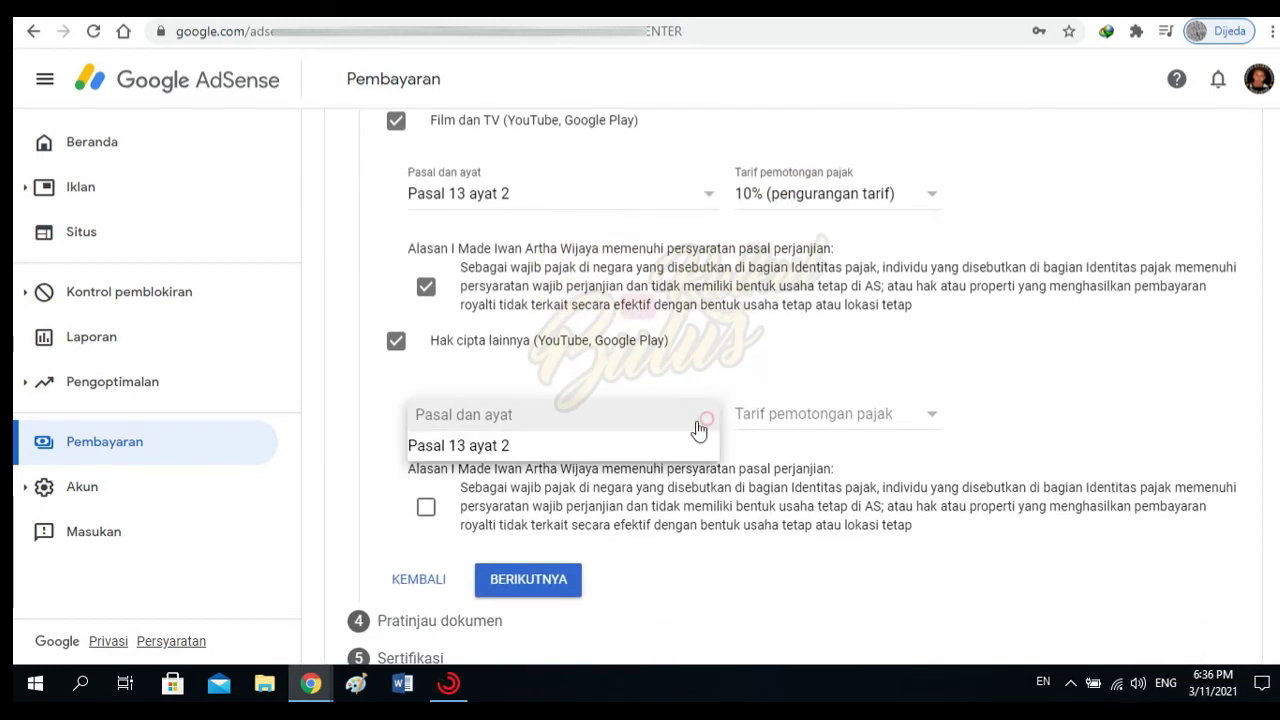
left_click(485, 451)
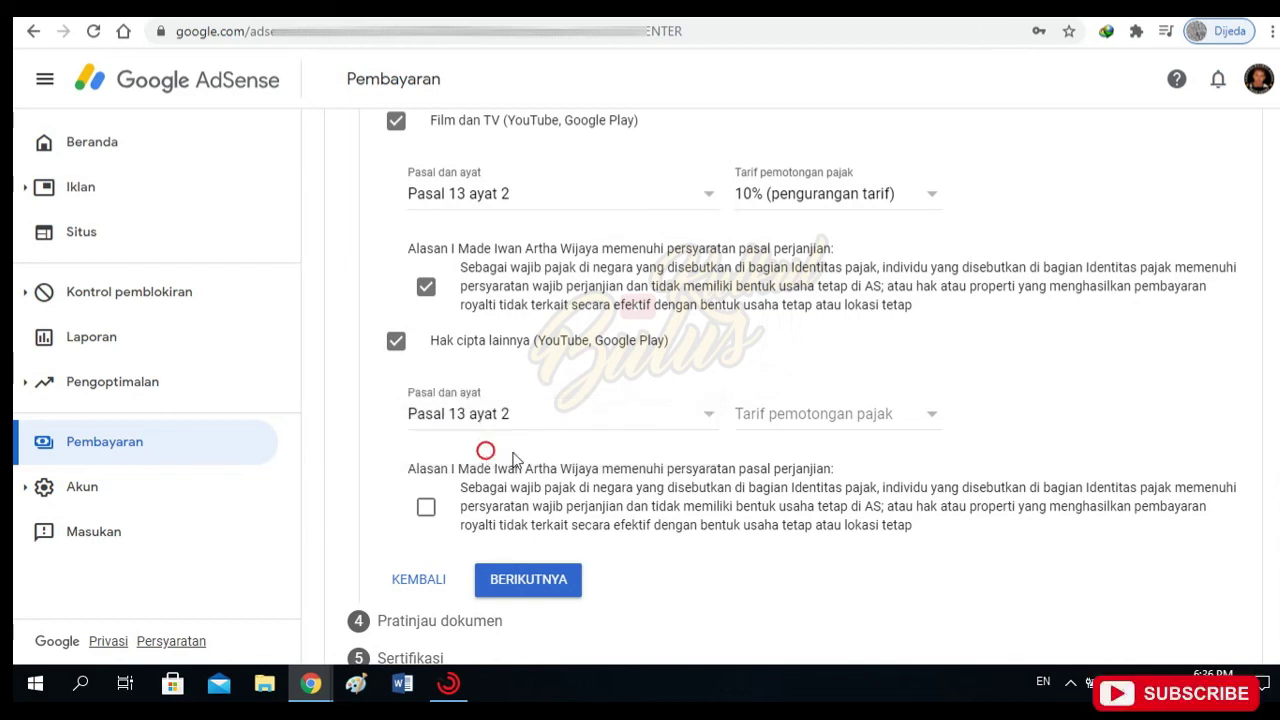
left_click(932, 422)
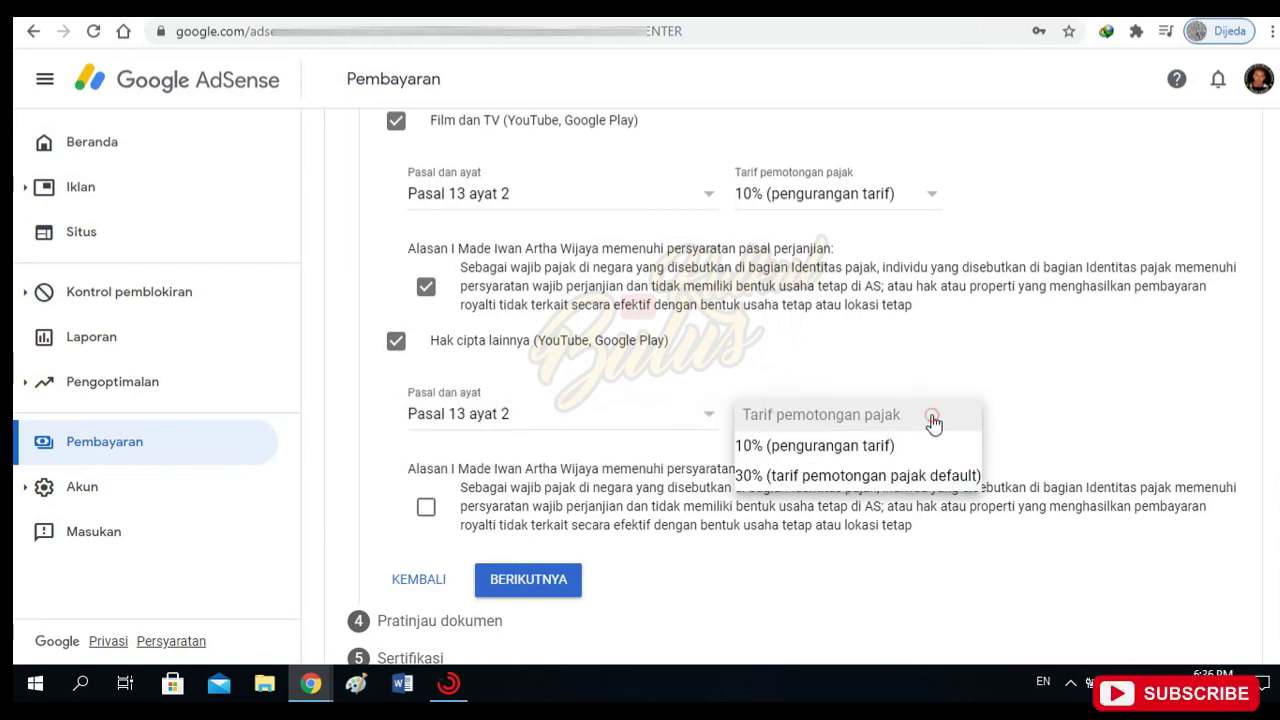
left_click(838, 447)
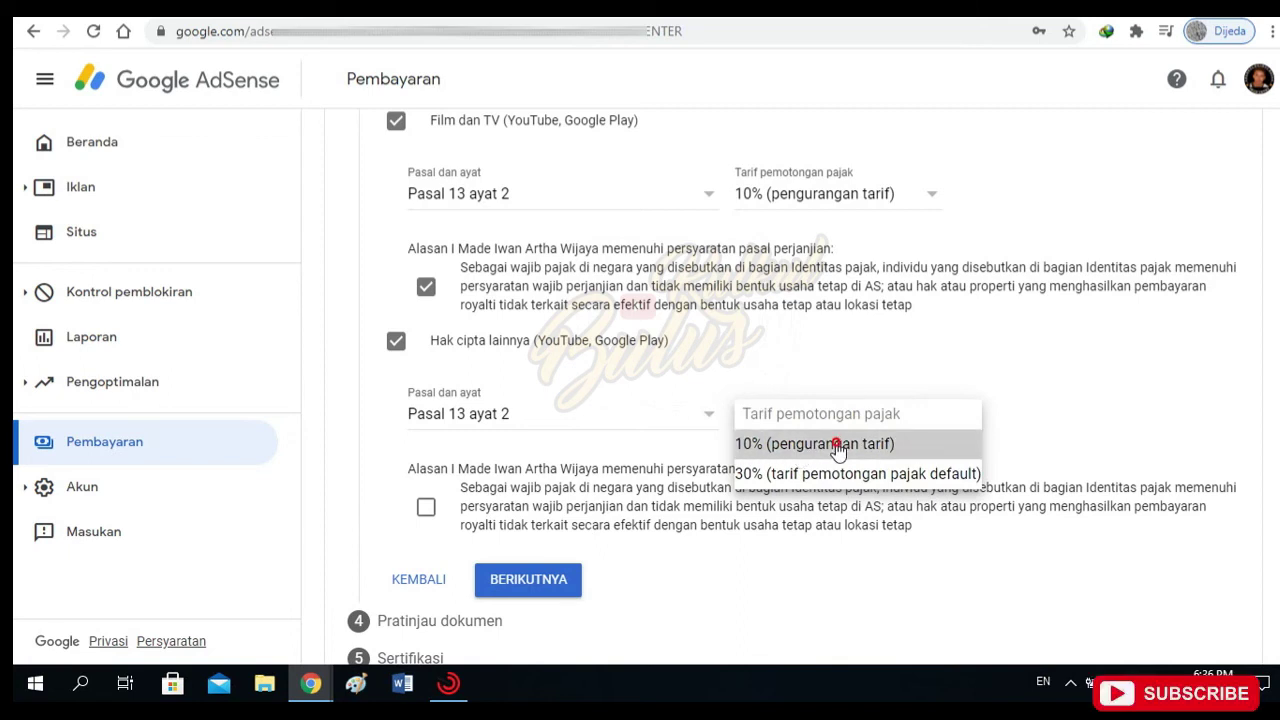
scroll(705, 422, "down", 1)
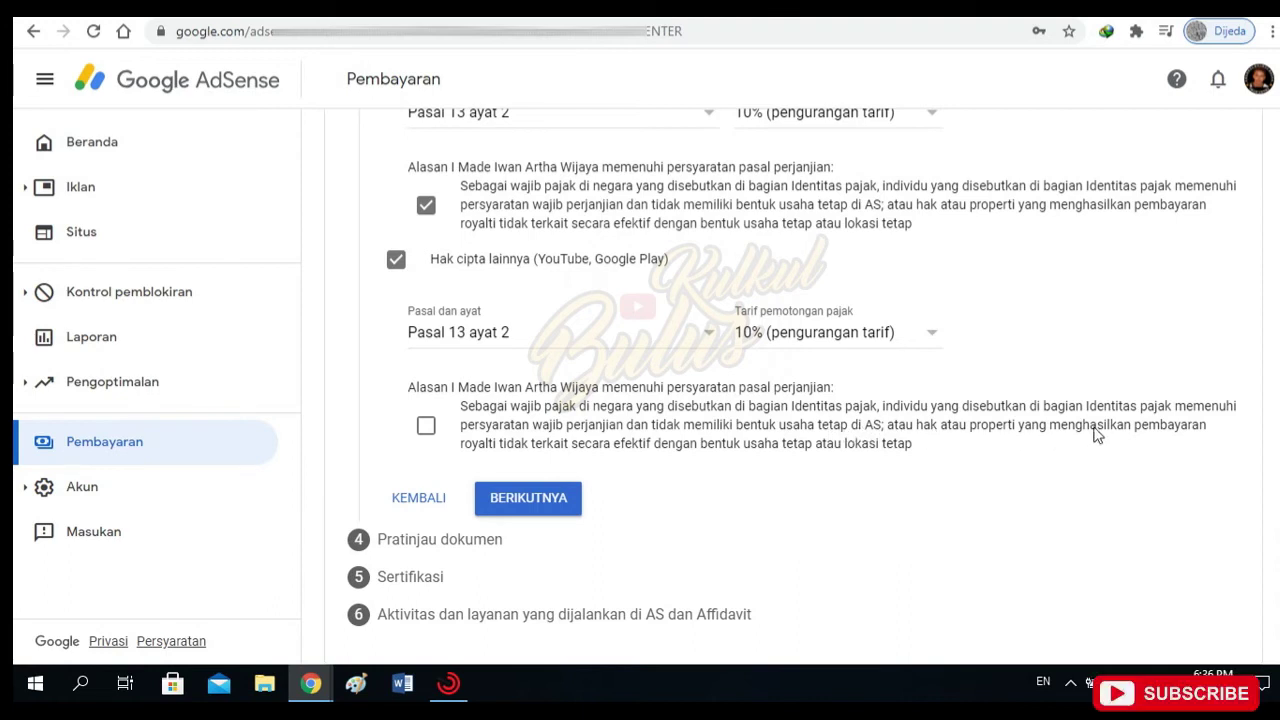
left_click(426, 427)
Submit the treaty claims and declare the four previewed W-8BEN documents reviewed and correct.
left_click(545, 503)
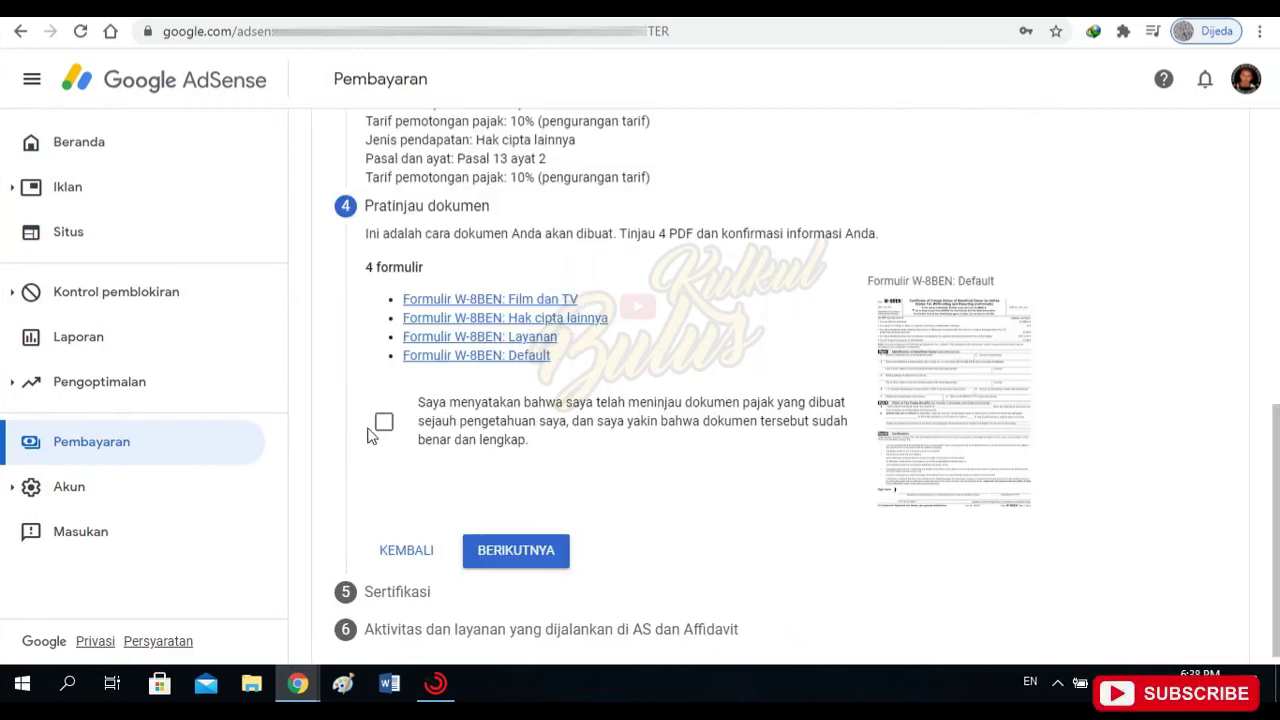
left_click(383, 422)
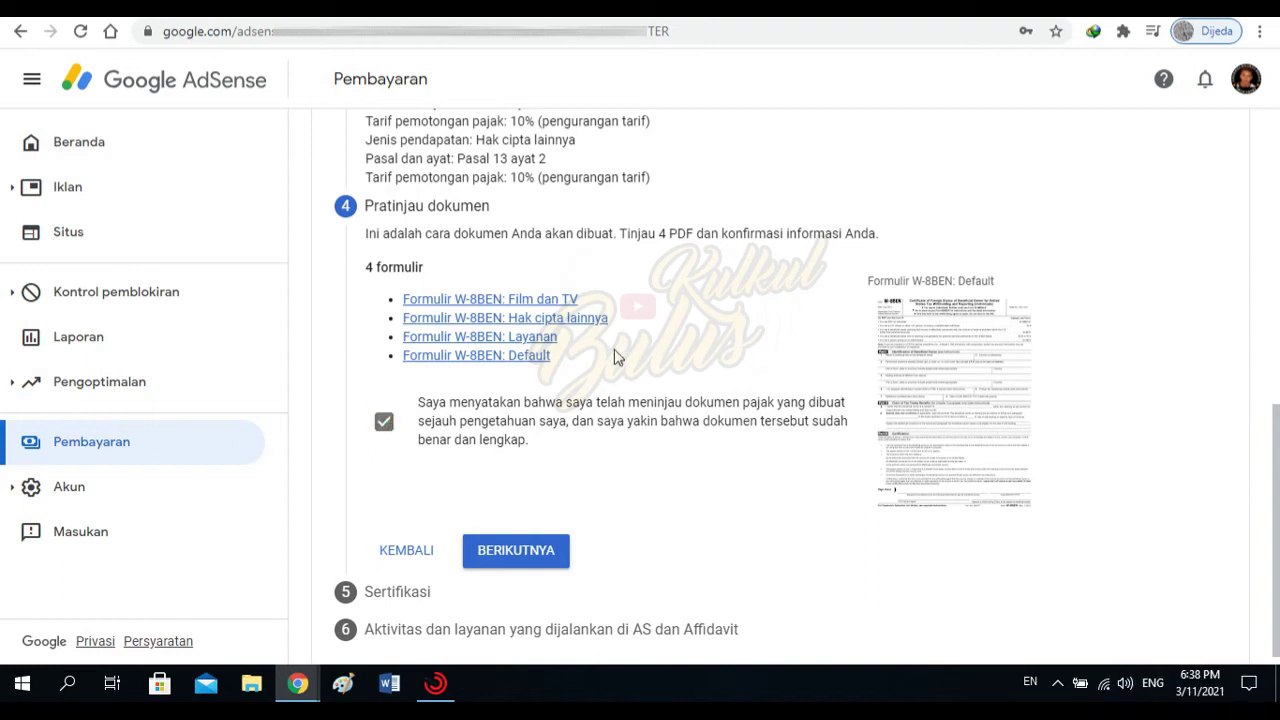
scroll(617, 357, "down", 1)
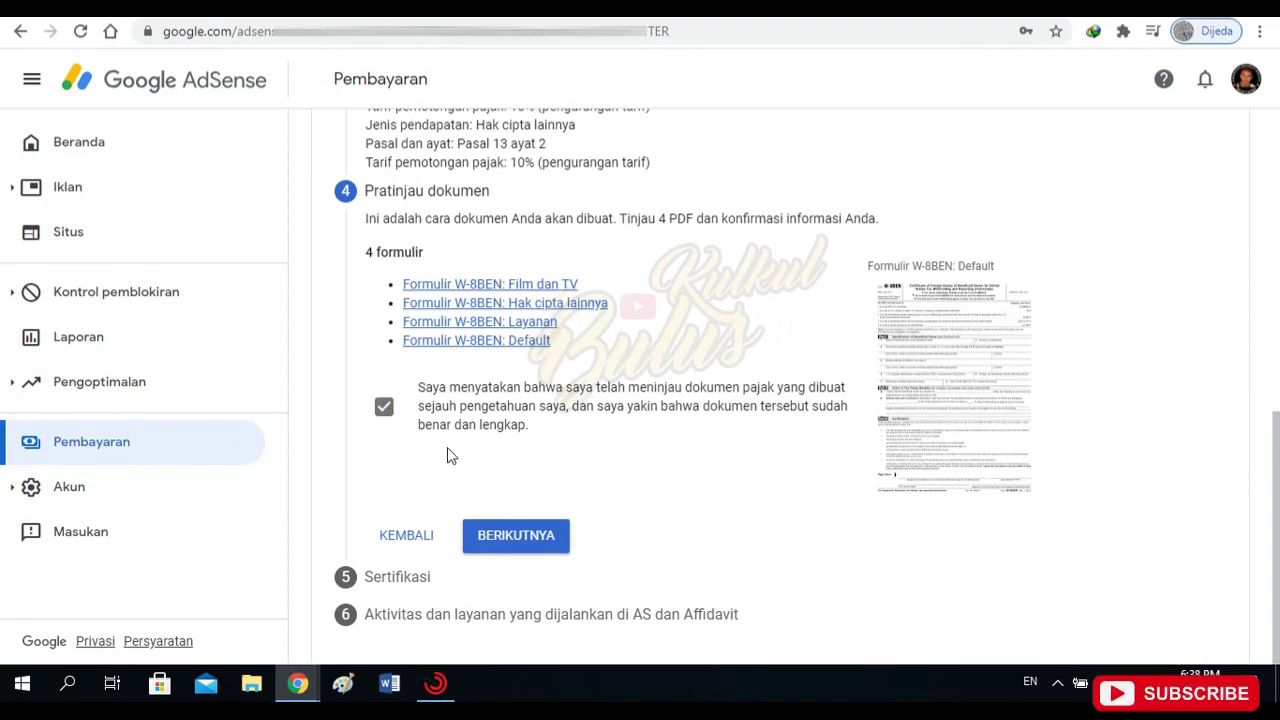
Confirm the W-8BEN document preview and scroll down to read the Sertifikasi declaration.
left_click(530, 540)
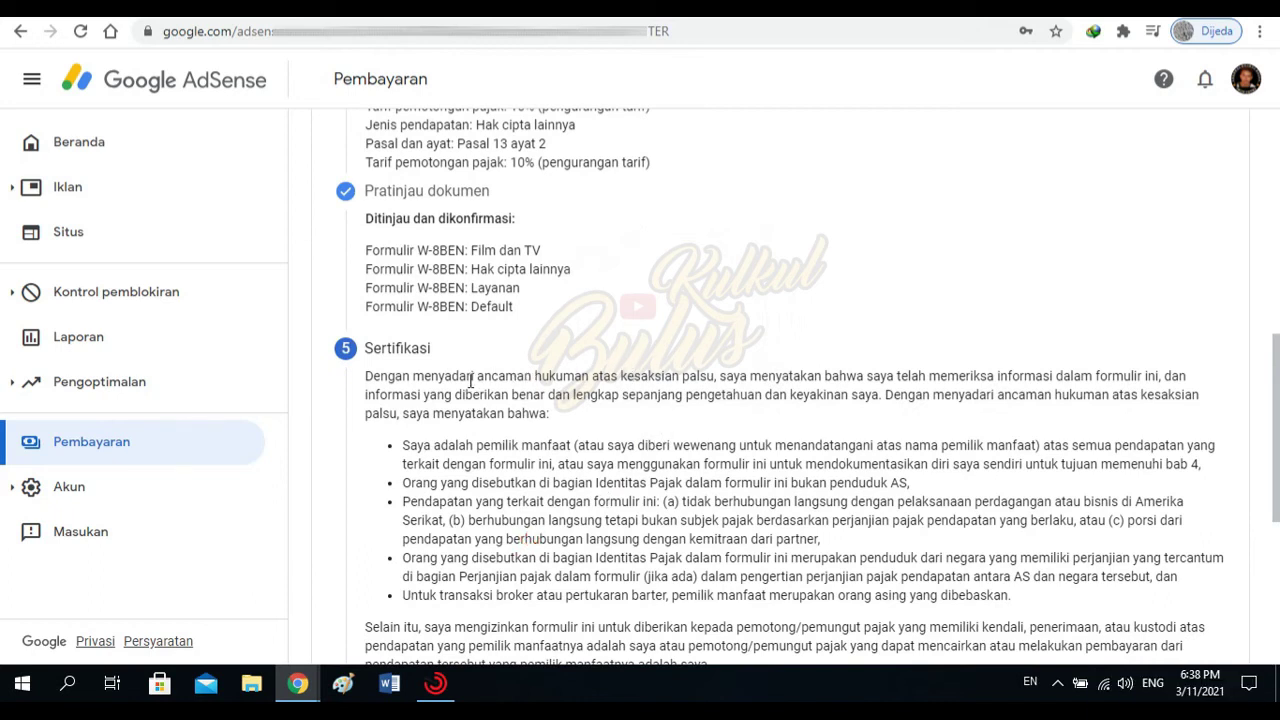
scroll(472, 381, "down", 1)
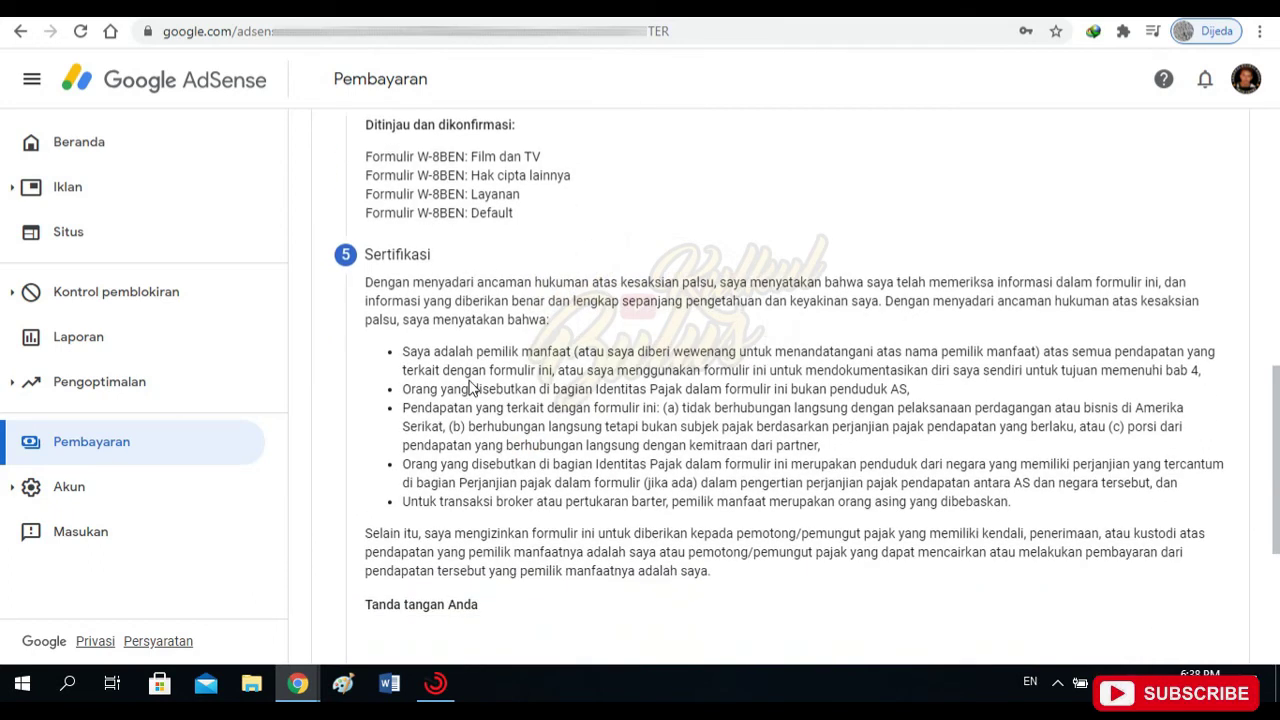